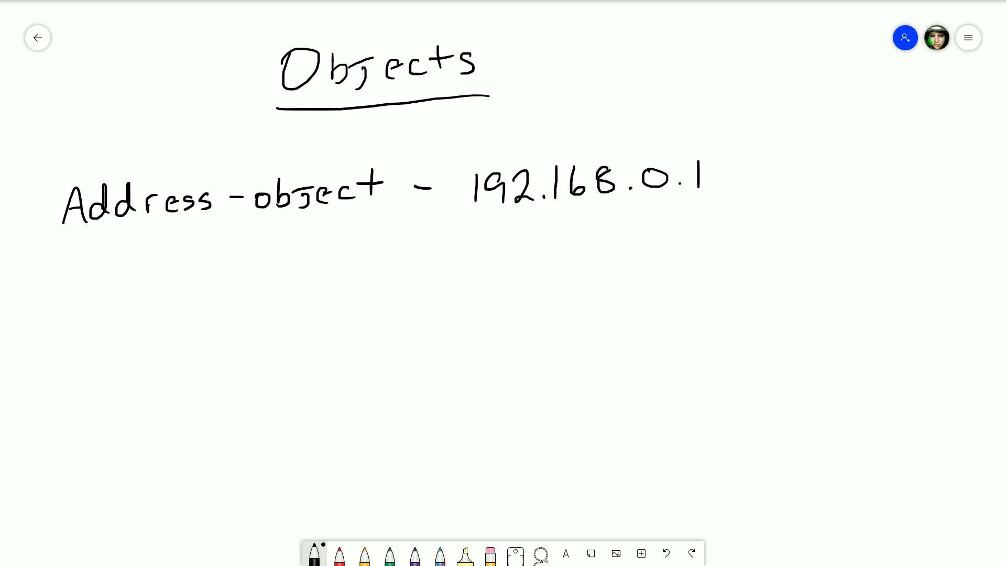
# Step: Underline the IP address 192.168.0.1 and mark the list of objects beside Address-Group with a stroke
pyautogui.moveTo(462, 231); pyautogui.dragTo(717, 211)
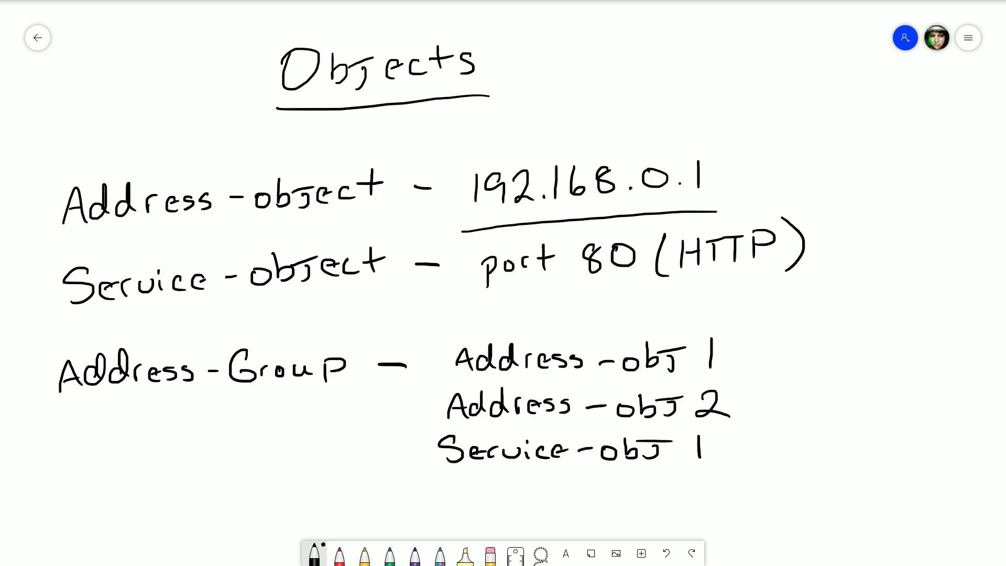
pyautogui.moveTo(467, 336)
pyautogui.mouseDown()
pyautogui.moveTo(428, 337)
pyautogui.moveTo(452, 478)
pyautogui.moveTo(478, 476)
pyautogui.mouseUp()
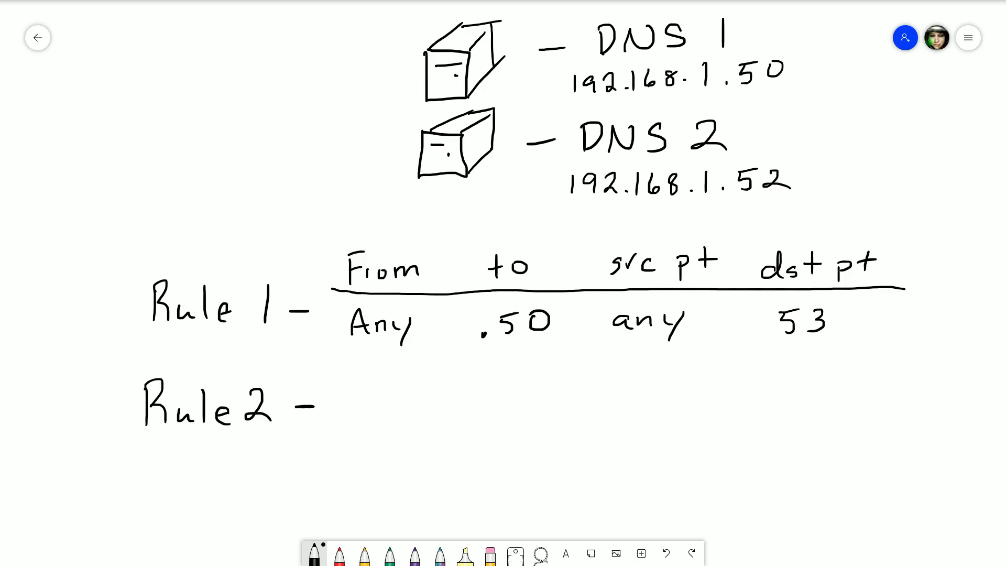
# Step: Handwrite Any under From and .52 under to in the Rule 2 row
pyautogui.moveTo(336, 422)
pyautogui.mouseDown()
pyautogui.moveTo(355, 422)
pyautogui.moveTo(351, 405)
pyautogui.mouseUp()
pyautogui.moveTo(361, 419); pyautogui.dragTo(381, 415)
pyautogui.moveTo(394, 398); pyautogui.dragTo(399, 414)
pyautogui.moveTo(413, 397); pyautogui.dragTo(400, 430)
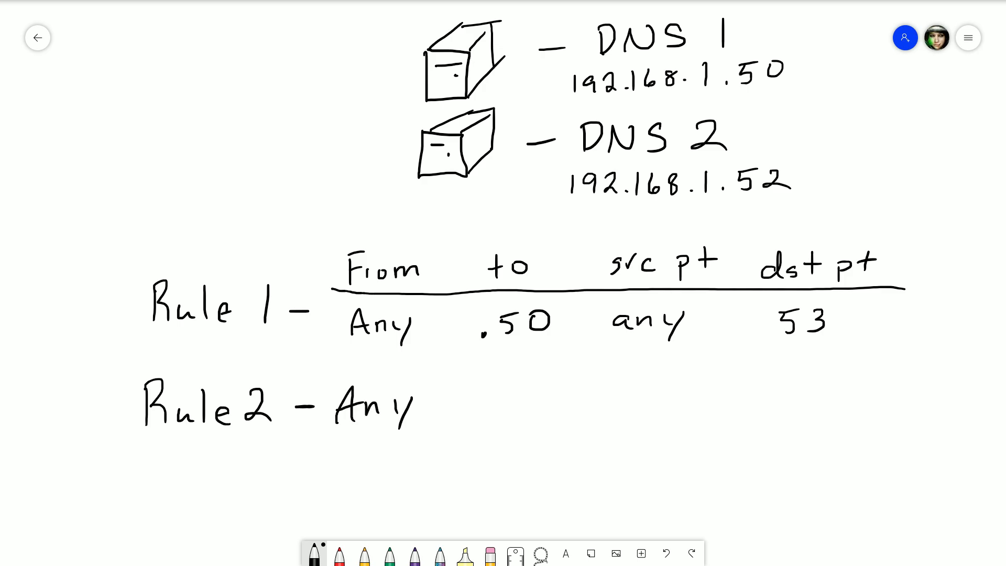
pyautogui.moveTo(475, 405); pyautogui.dragTo(472, 413)
pyautogui.moveTo(497, 392); pyautogui.dragTo(494, 414)
pyautogui.moveTo(496, 391); pyautogui.dragTo(516, 390)
pyautogui.moveTo(525, 393)
pyautogui.mouseDown()
pyautogui.moveTo(540, 390)
pyautogui.moveTo(552, 411)
pyautogui.mouseUp()
# Step: Complete the Rule 2 row with any as the source port and 53 as the destination port
pyautogui.moveTo(618, 400)
pyautogui.mouseDown()
pyautogui.moveTo(626, 412)
pyautogui.moveTo(652, 409)
pyautogui.mouseUp()
pyautogui.moveTo(661, 397); pyautogui.dragTo(671, 405)
pyautogui.moveTo(688, 394); pyautogui.dragTo(661, 426)
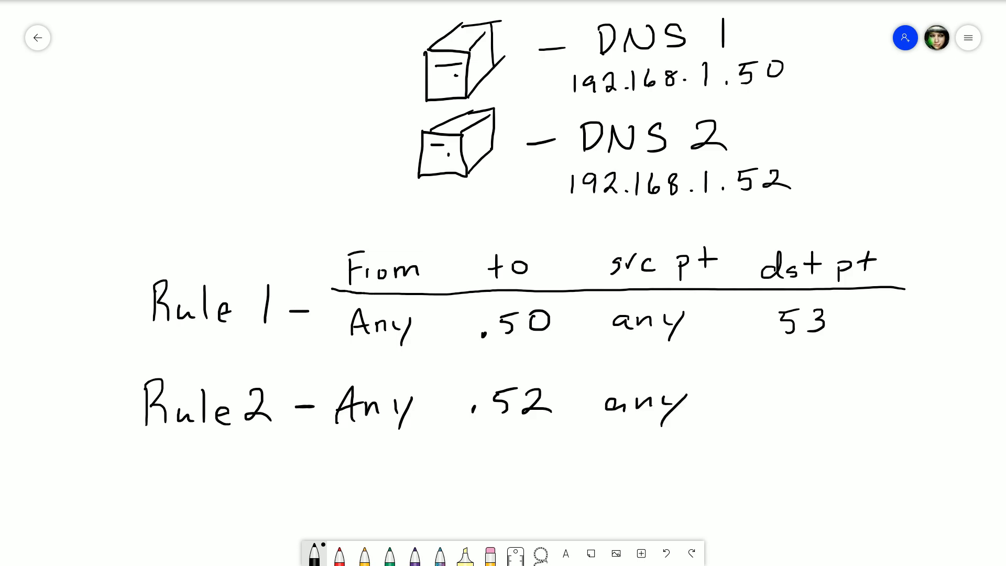
pyautogui.moveTo(761, 384); pyautogui.dragTo(760, 404)
pyautogui.moveTo(763, 382); pyautogui.dragTo(780, 381)
pyautogui.moveTo(794, 380); pyautogui.dragTo(793, 407)
# Step: Append – 60 and – 2.10 to the DNS 1 and DNS 2 addresses and strike out the .50 and .52 destinations in the rules
pyautogui.moveTo(802, 65); pyautogui.dragTo(842, 70)
pyautogui.moveTo(866, 55); pyautogui.dragTo(865, 57)
pyautogui.moveTo(803, 178)
pyautogui.mouseDown()
pyautogui.moveTo(849, 171)
pyautogui.moveTo(855, 186)
pyautogui.moveTo(886, 183)
pyautogui.moveTo(916, 157)
pyautogui.mouseUp()
pyautogui.click(869, 183)
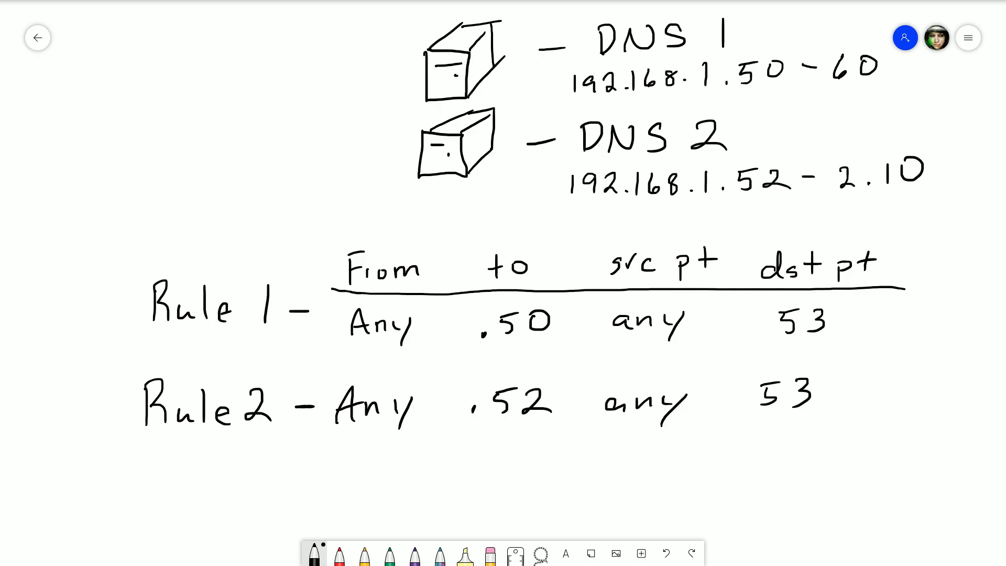
pyautogui.moveTo(475, 340); pyautogui.dragTo(552, 300)
pyautogui.moveTo(474, 437); pyautogui.dragTo(541, 389)
# Step: Set the pen colour to blue and draw two branch lines beneath the DNS_SRV group name for its members
pyautogui.click(314, 555)
pyautogui.click(364, 503)
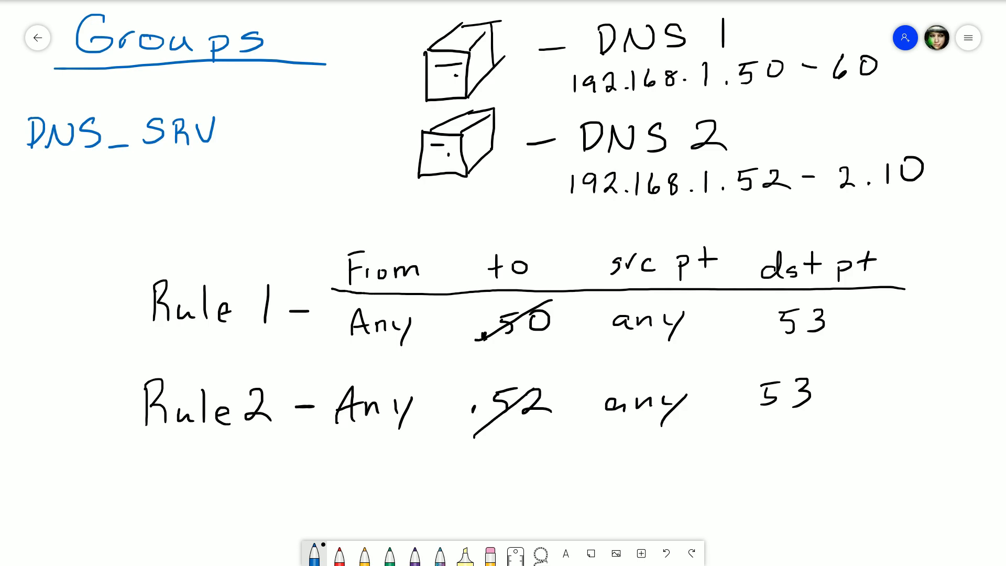
pyautogui.moveTo(33, 166); pyautogui.dragTo(59, 257)
pyautogui.moveTo(36, 197); pyautogui.dragTo(72, 196)
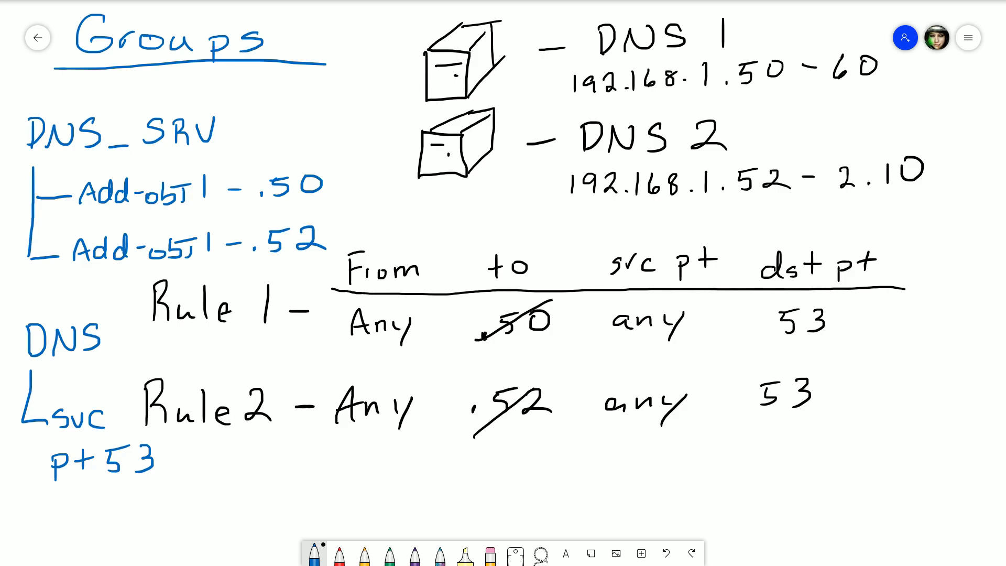
# Step: Erase the struck-out destinations and the destination port 53 entries from both rules
pyautogui.click(490, 555)
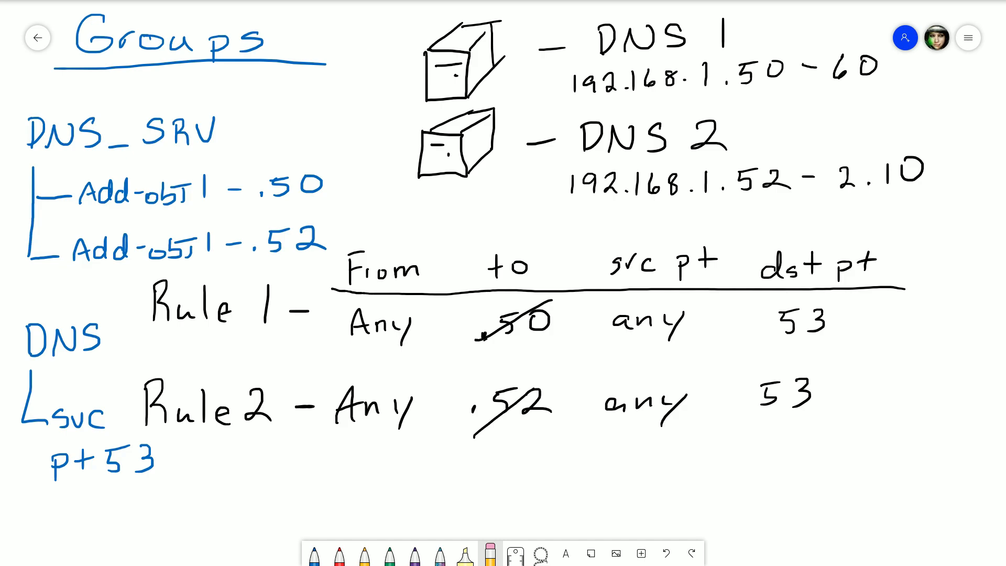
pyautogui.moveTo(510, 320)
pyautogui.mouseDown()
pyautogui.moveTo(492, 330)
pyautogui.moveTo(521, 331)
pyautogui.moveTo(464, 403)
pyautogui.moveTo(542, 404)
pyautogui.mouseUp()
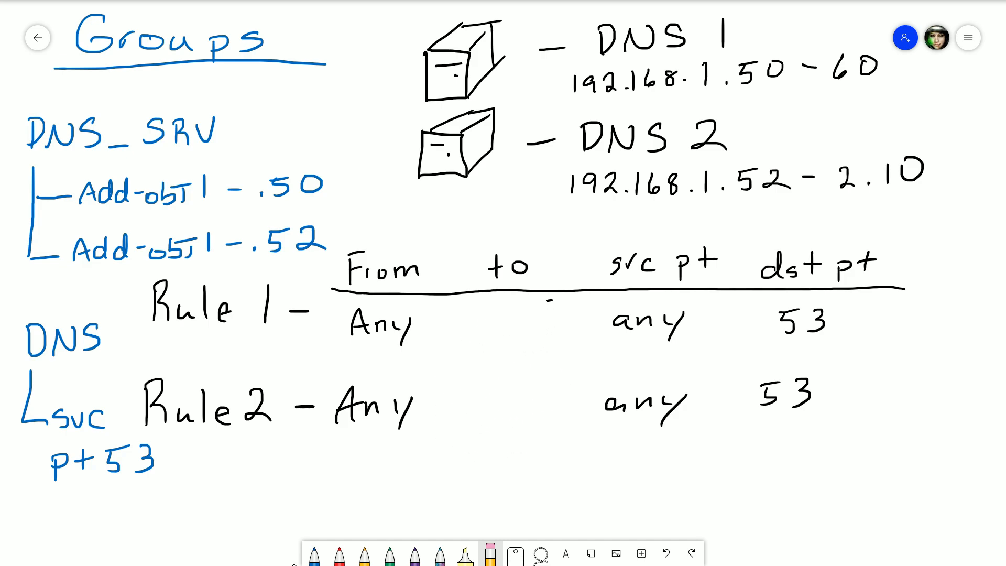
pyautogui.moveTo(802, 289)
pyautogui.mouseDown()
pyautogui.moveTo(781, 393)
pyautogui.moveTo(791, 399)
pyautogui.mouseUp()
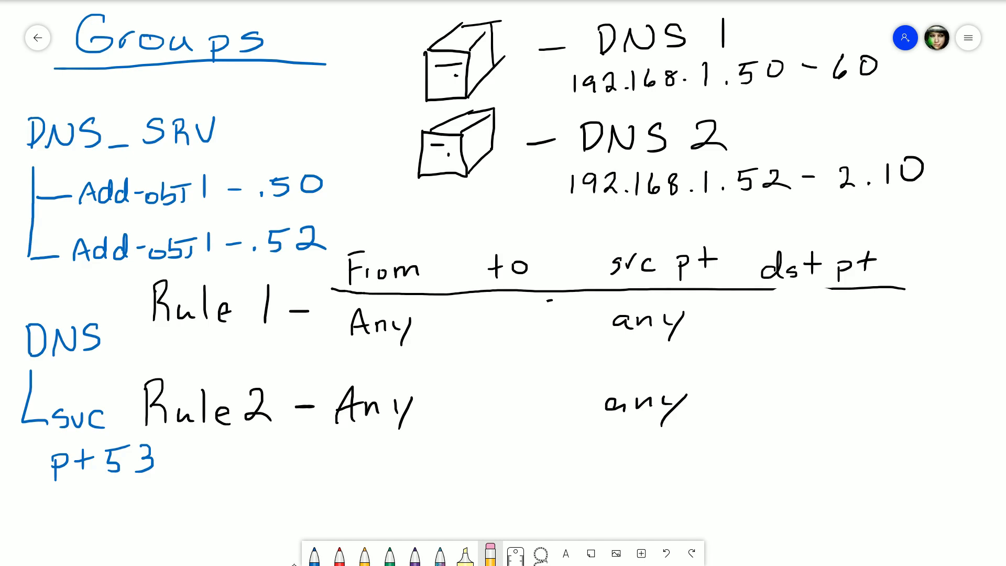
# Step: Write DNS_Srv in blue as Rule 1's destination and DNS as its destination port
pyautogui.click(314, 554)
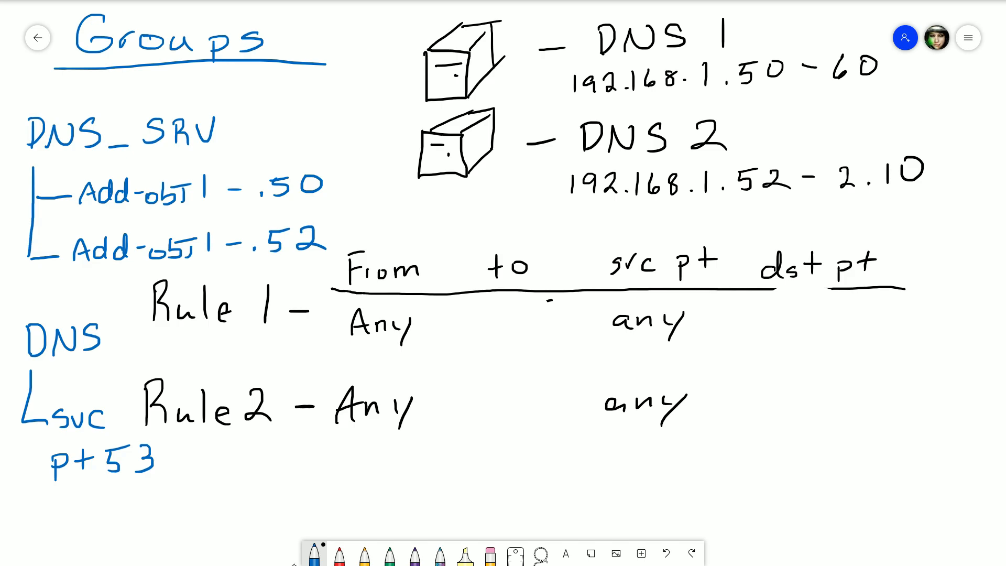
pyautogui.moveTo(455, 319); pyautogui.dragTo(577, 335)
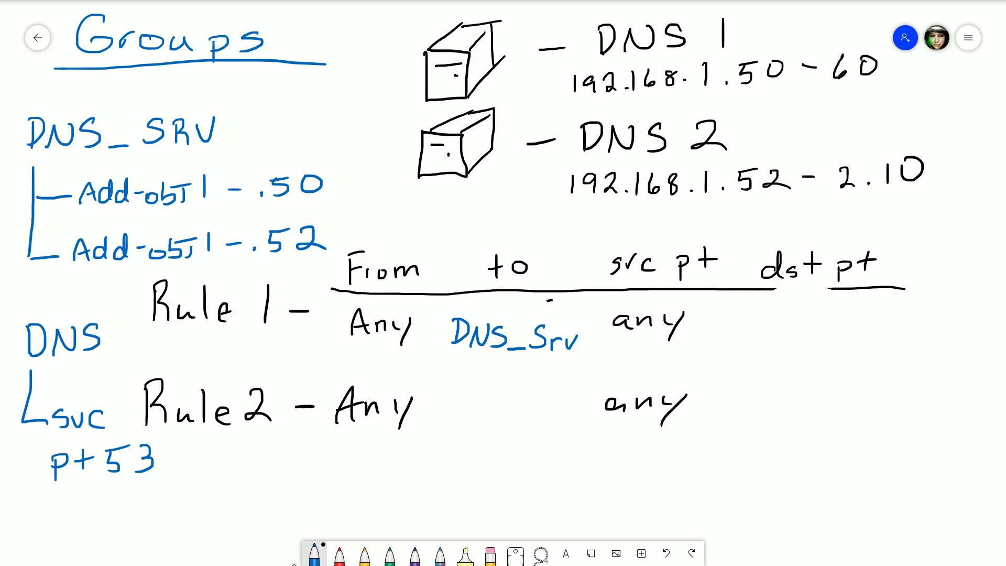
pyautogui.moveTo(774, 314)
pyautogui.mouseDown()
pyautogui.moveTo(772, 339)
pyautogui.moveTo(790, 331)
pyautogui.moveTo(776, 337)
pyautogui.moveTo(794, 342)
pyautogui.moveTo(817, 316)
pyautogui.moveTo(820, 340)
pyautogui.mouseUp()
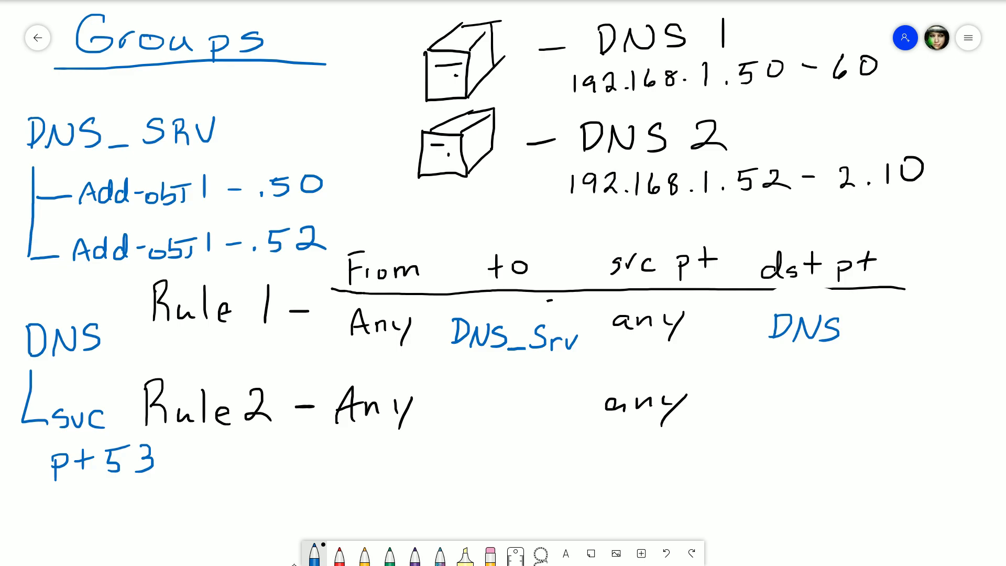
# Step: Erase the whole Rule 2 row
pyautogui.click(491, 554)
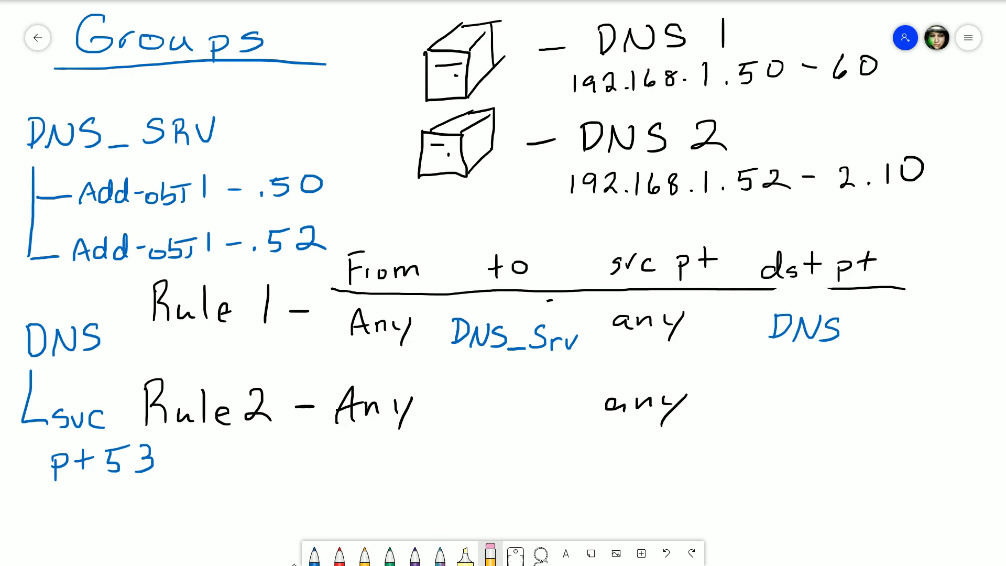
pyautogui.moveTo(157, 398)
pyautogui.mouseDown()
pyautogui.moveTo(150, 411)
pyautogui.moveTo(207, 416)
pyautogui.moveTo(326, 404)
pyautogui.moveTo(544, 430)
pyautogui.moveTo(718, 422)
pyautogui.mouseUp()
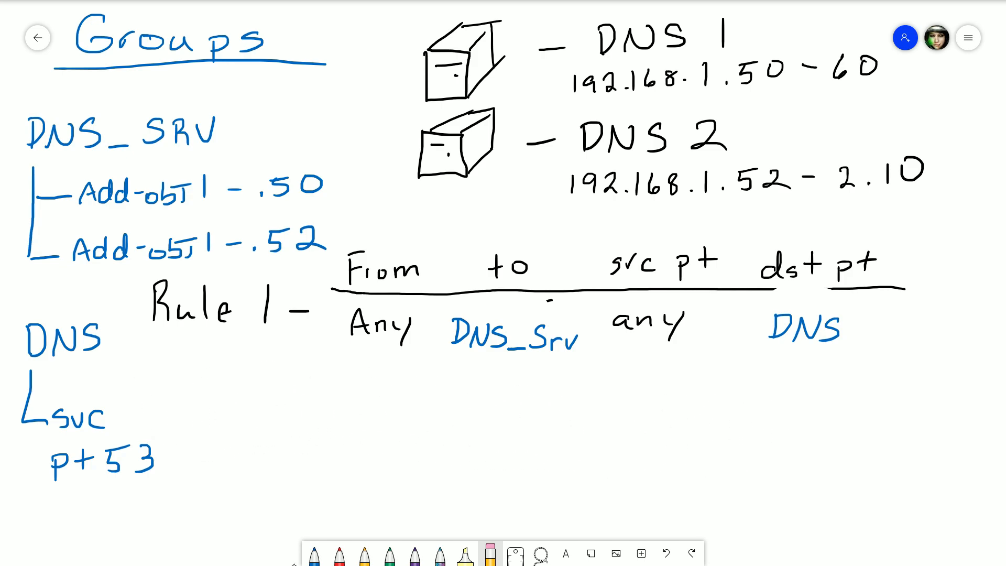
# Step: Underline DNS_Srv in Rule 1 and the new 60 and 2.10 server addresses in blue
pyautogui.click(315, 554)
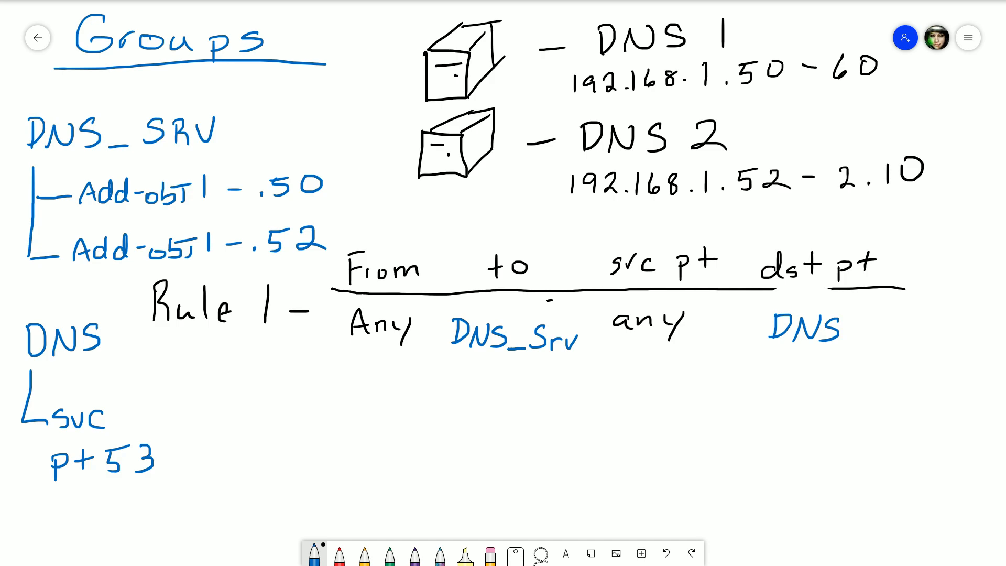
pyautogui.moveTo(458, 360)
pyautogui.mouseDown()
pyautogui.moveTo(559, 376)
pyautogui.moveTo(548, 375)
pyautogui.mouseUp()
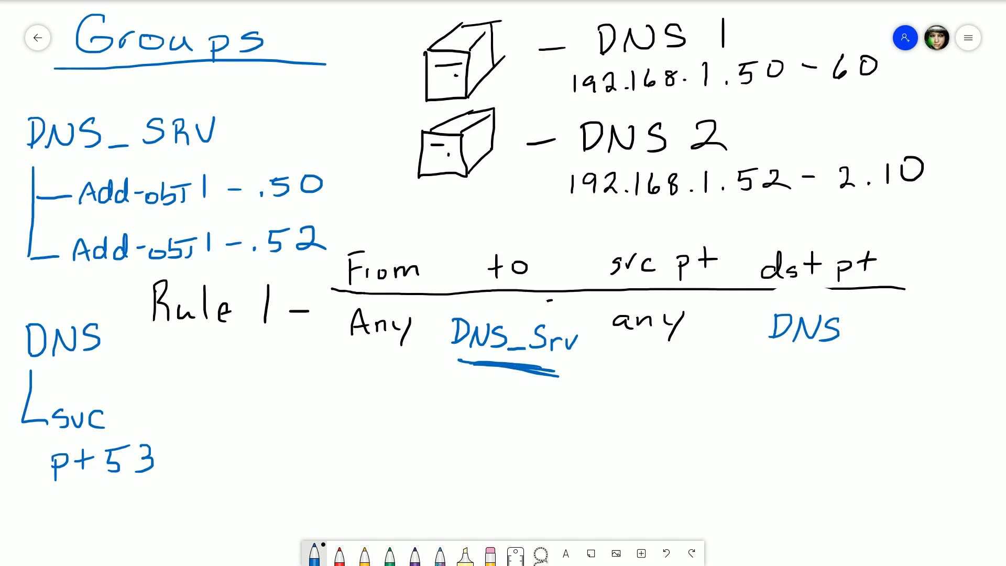
pyautogui.moveTo(833, 91); pyautogui.dragTo(881, 92)
pyautogui.moveTo(838, 201); pyautogui.dragTo(907, 199)
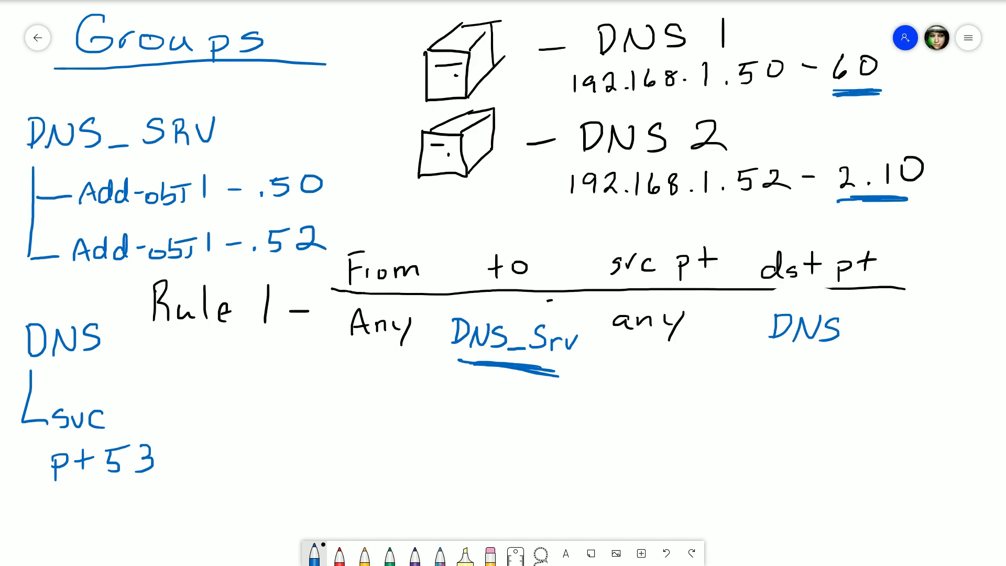
# Step: Scribble out .50 and .52 in red under DNS_SRV and write the replacement addresses beside them, with 2.10 for the second object
pyautogui.click(340, 555)
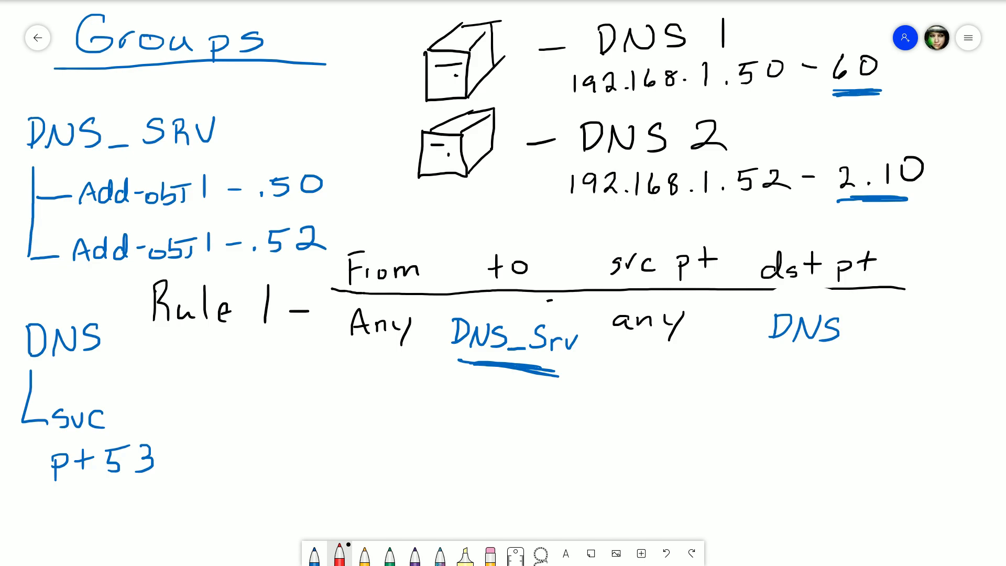
pyautogui.moveTo(259, 195)
pyautogui.mouseDown()
pyautogui.moveTo(280, 173)
pyautogui.moveTo(316, 195)
pyautogui.mouseUp()
pyautogui.moveTo(257, 250)
pyautogui.mouseDown()
pyautogui.moveTo(313, 230)
pyautogui.moveTo(351, 244)
pyautogui.moveTo(378, 229)
pyautogui.mouseUp()
pyautogui.click(356, 238)
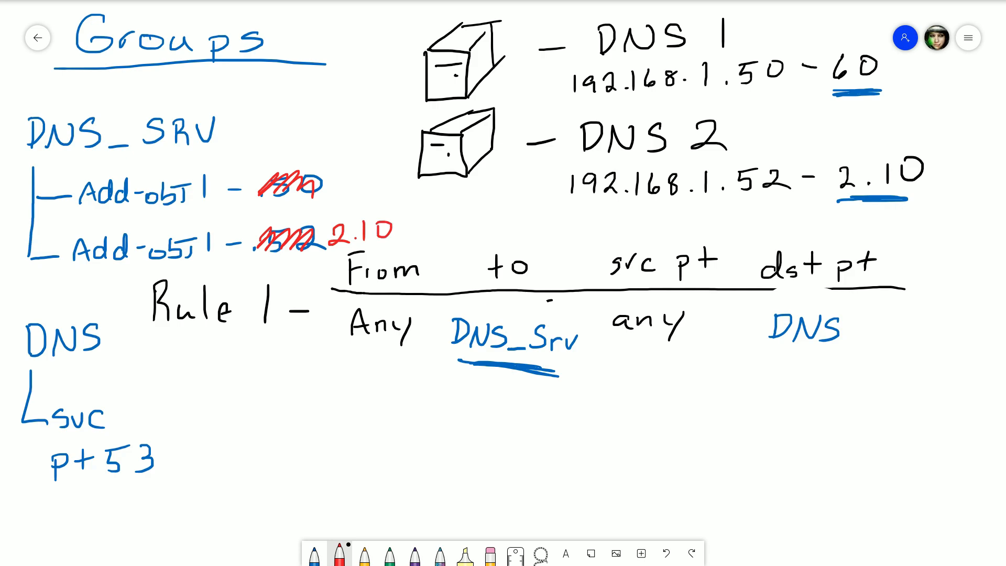
pyautogui.moveTo(200, 235); pyautogui.dragTo(219, 248)
pyautogui.click(340, 192)
pyautogui.moveTo(367, 166)
pyautogui.mouseDown()
pyautogui.moveTo(354, 183)
pyautogui.moveTo(379, 170)
pyautogui.mouseUp()
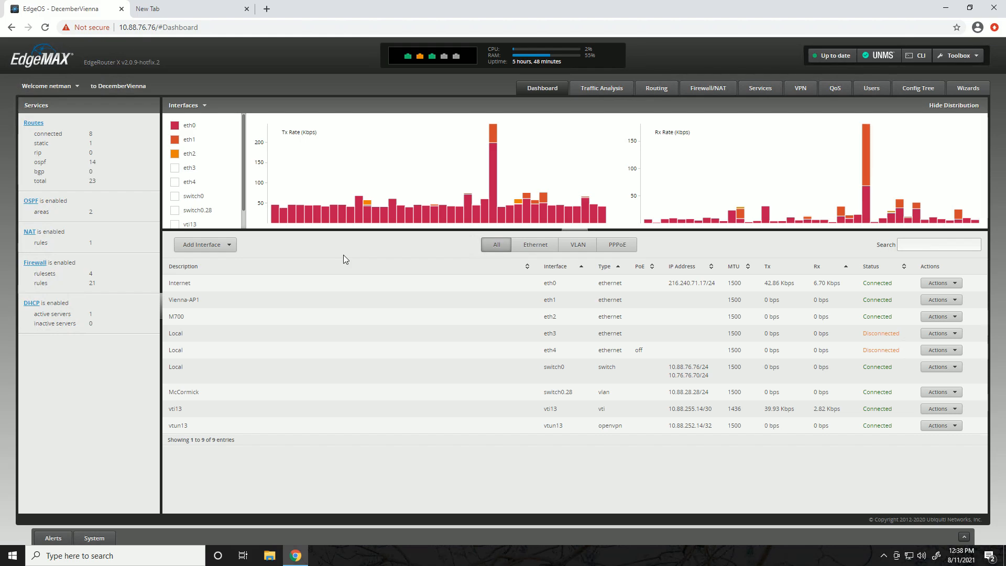
# Step: Switch to the EdgeOS router interface and create a Firewall/NAT address group named Group1 with the description Desktop
pyautogui.click(717, 96)
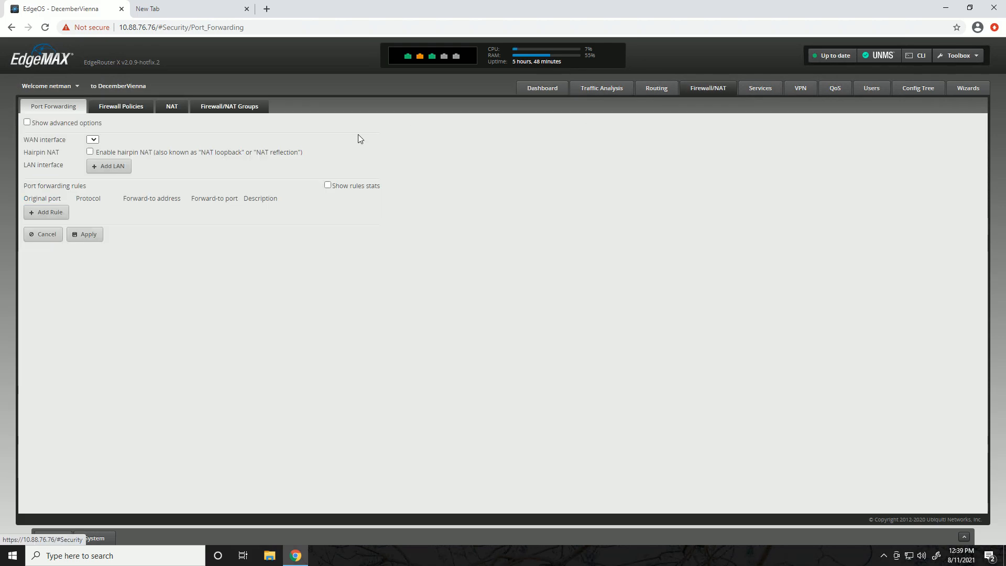
pyautogui.click(231, 108)
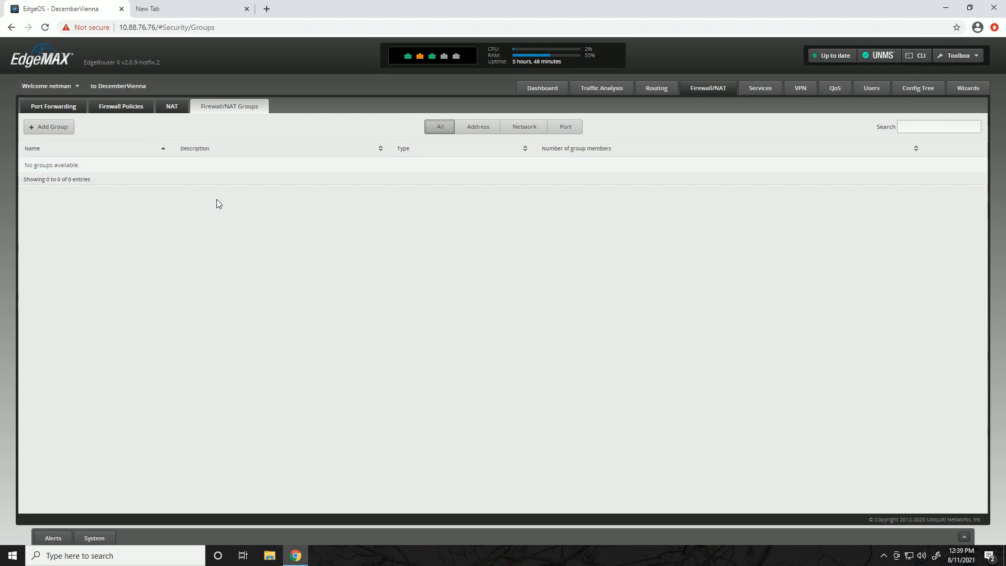
pyautogui.click(58, 132)
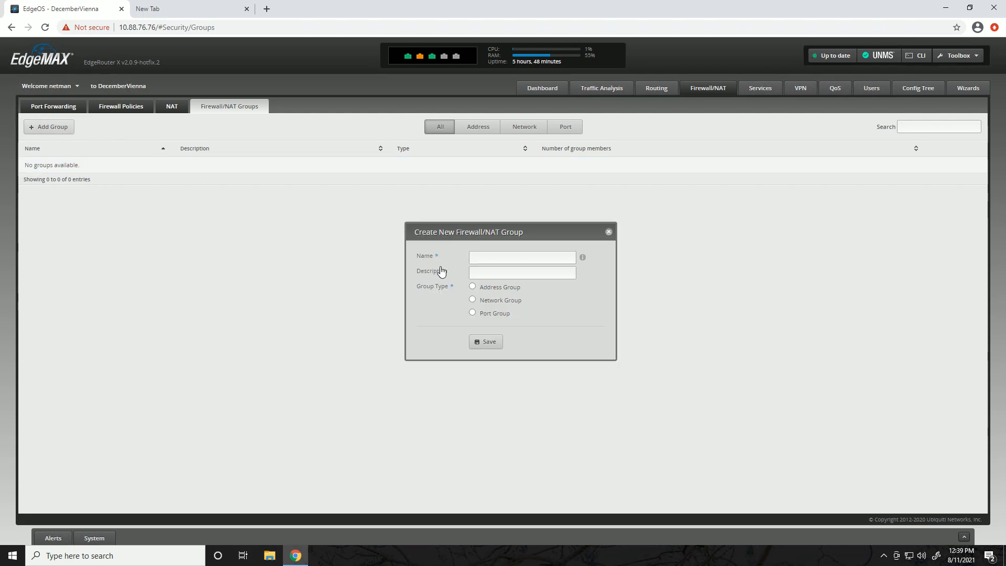
pyautogui.write('Group1')
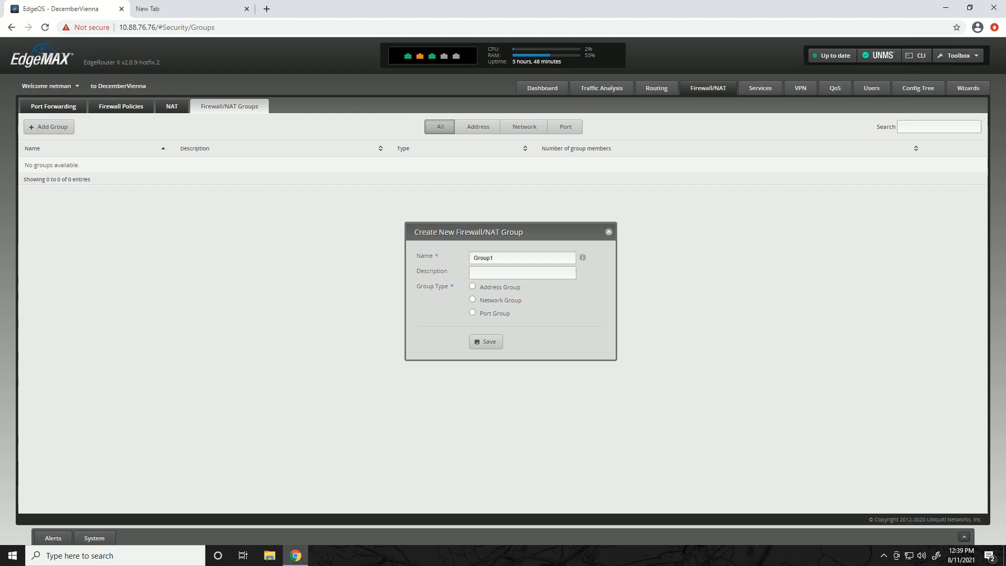
pyautogui.click(482, 273)
pyautogui.click(473, 287)
pyautogui.click(520, 300)
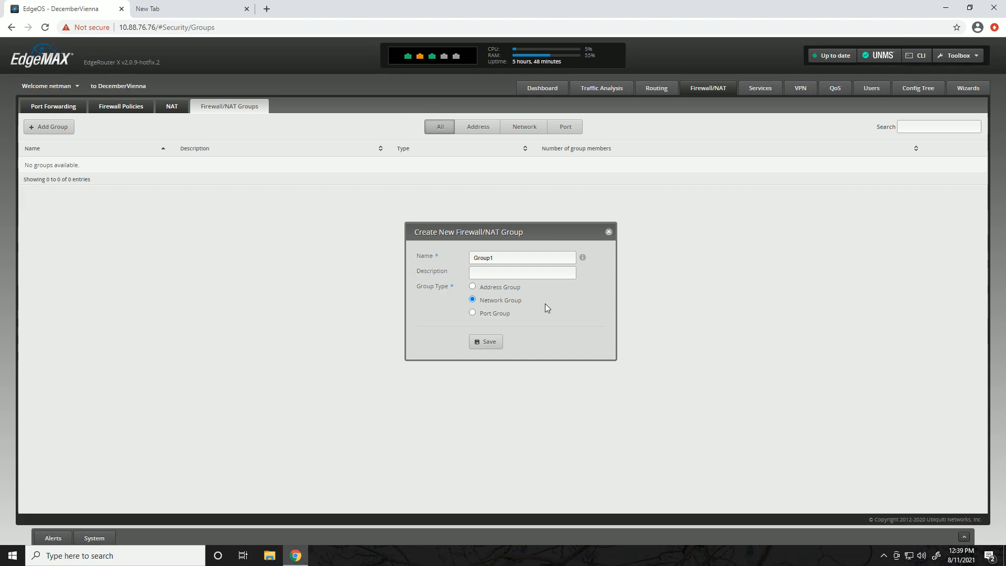
pyautogui.press('Down')
pyautogui.press('Down')
pyautogui.write('Desktop')
pyautogui.press('Return')
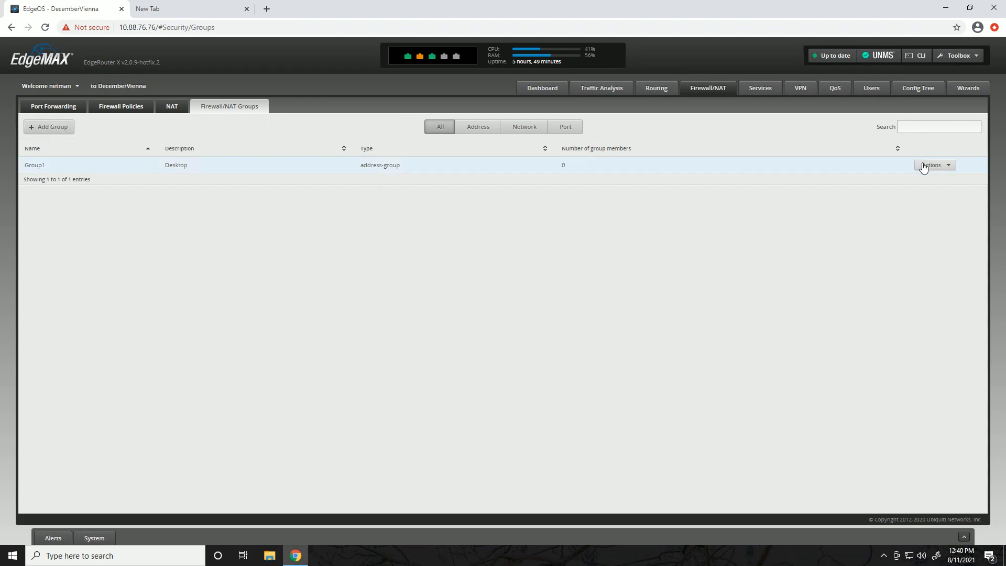
# Step: Open the configuration of Group1 and enter the addresses 192.168.1.50 and 192.168.1.52
pyautogui.click(924, 166)
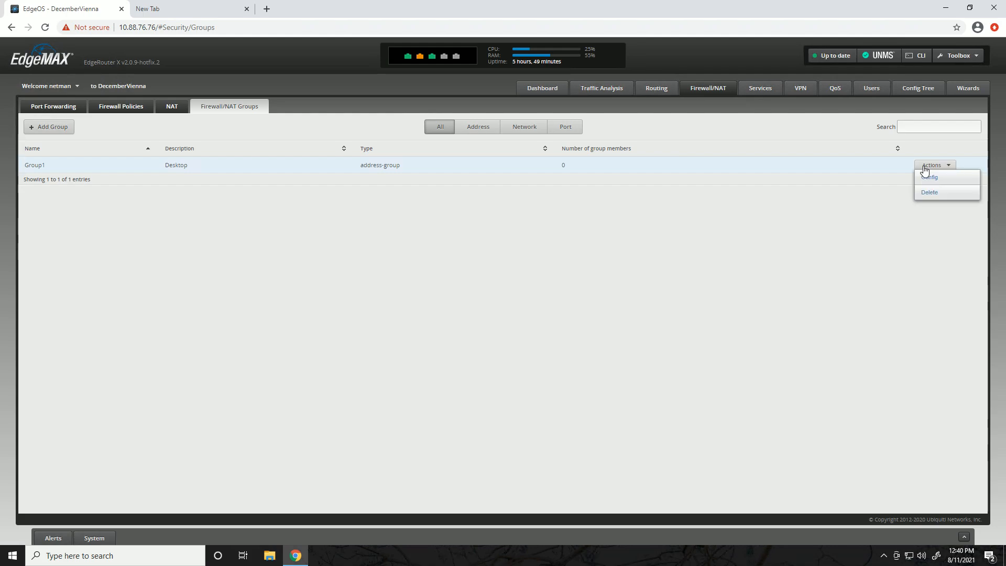
pyautogui.click(928, 180)
pyautogui.click(492, 292)
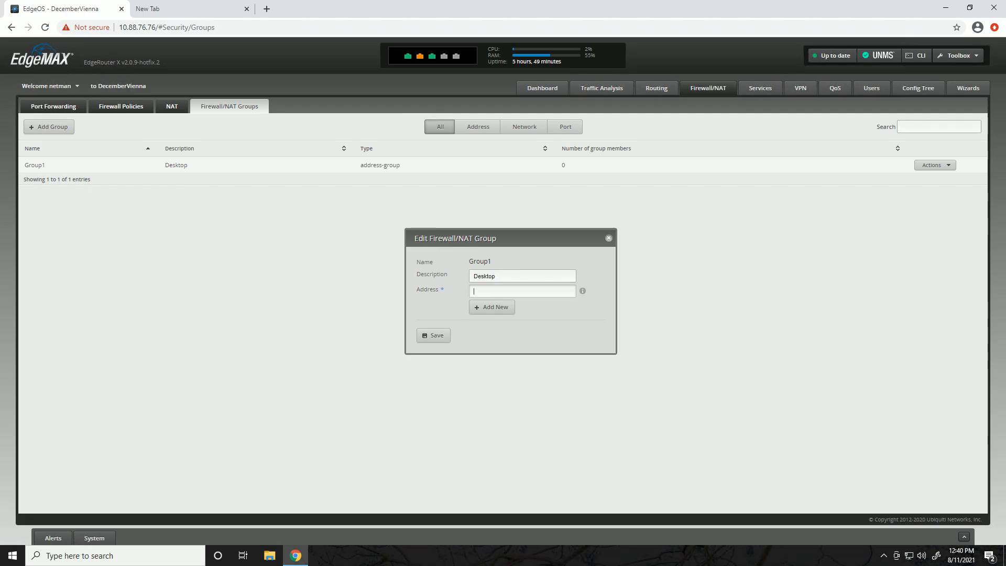
pyautogui.write('192.168.1.50')
pyautogui.click(504, 312)
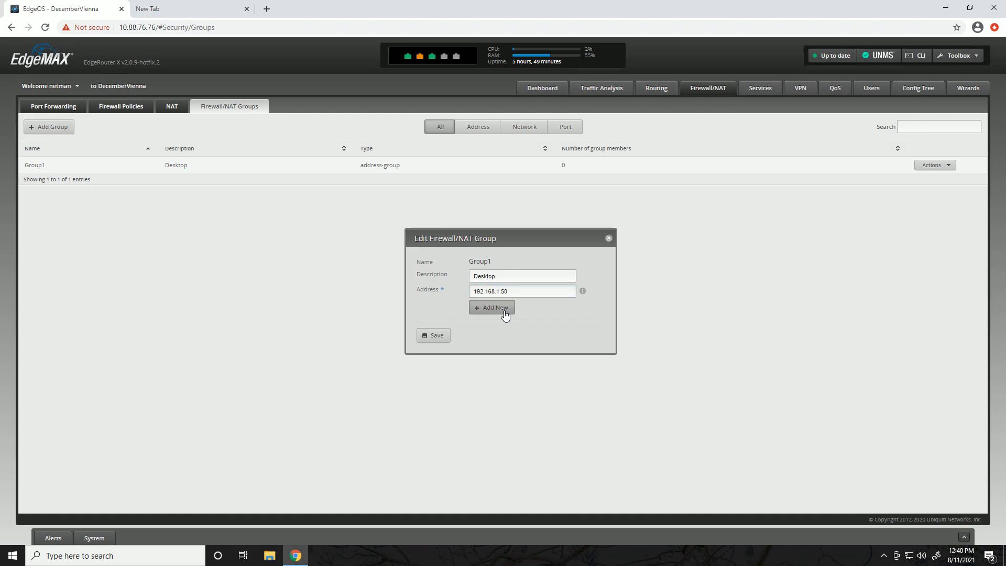
pyautogui.write('192.168.1.52')
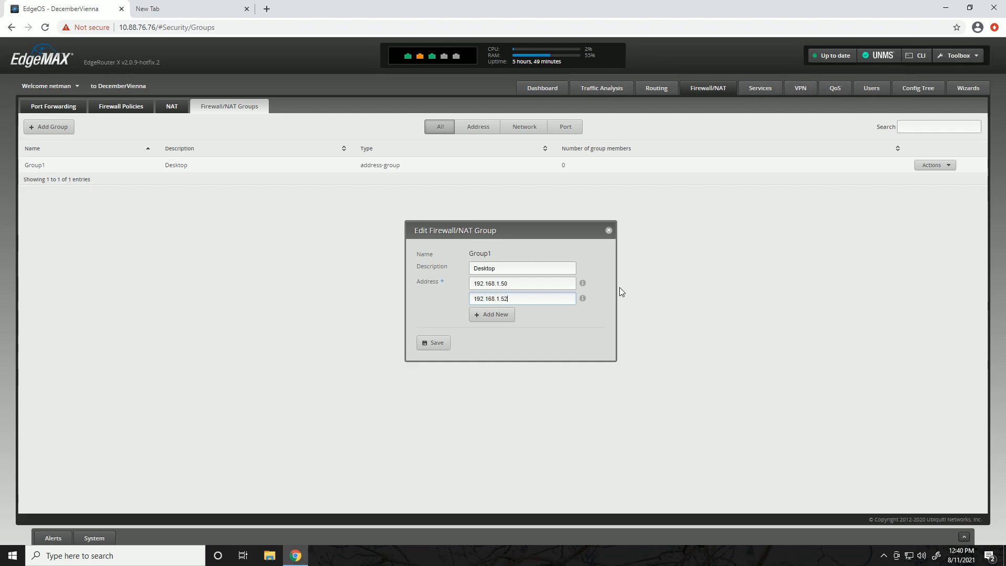
# Step: Check the accepted address formats in additional blank address rows of Group1 and save the group
pyautogui.press('Return')
pyautogui.click(505, 322)
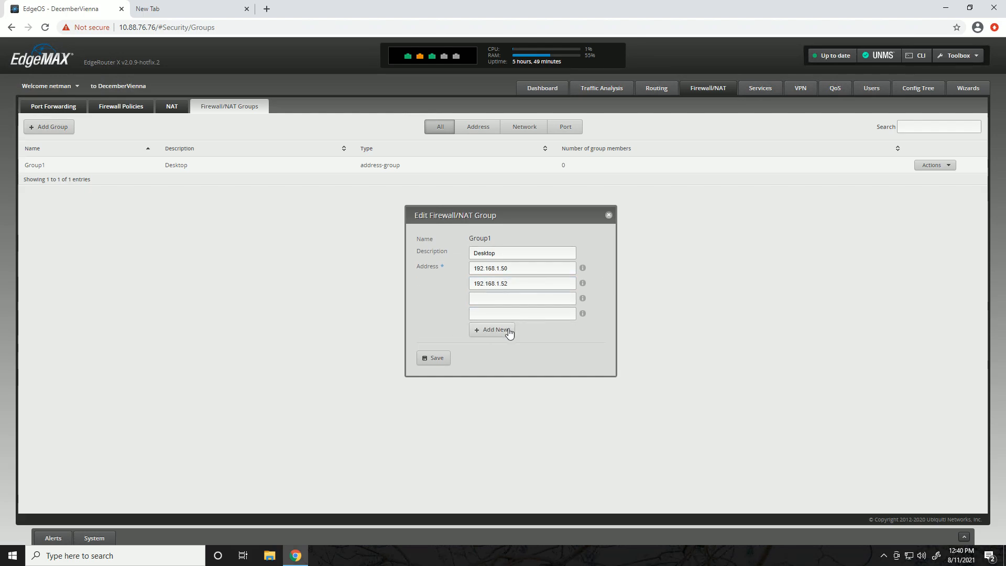
pyautogui.click(511, 331)
pyautogui.click(512, 338)
pyautogui.click(509, 345)
pyautogui.click(504, 358)
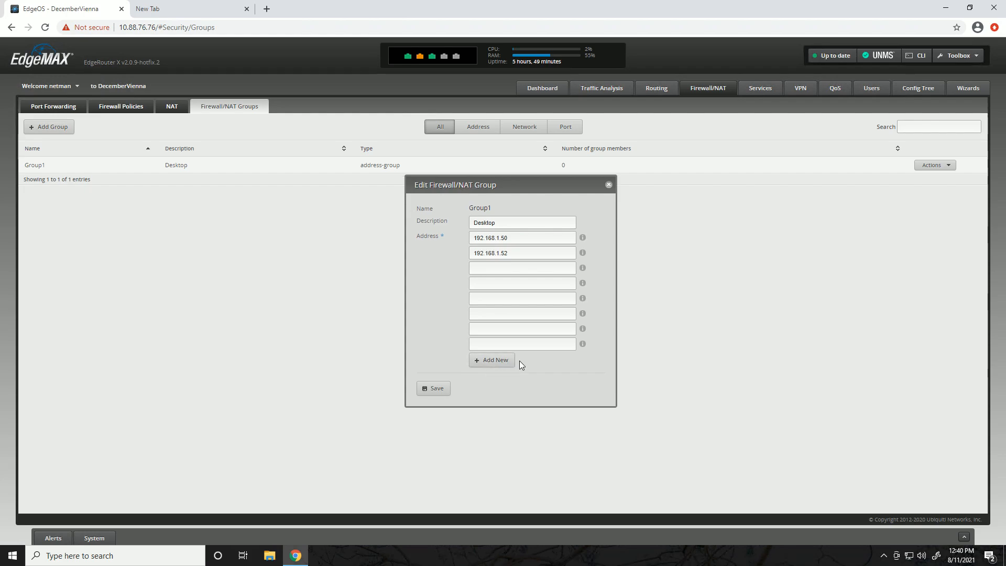
pyautogui.click(522, 283)
pyautogui.click(524, 298)
pyautogui.moveTo(583, 298)
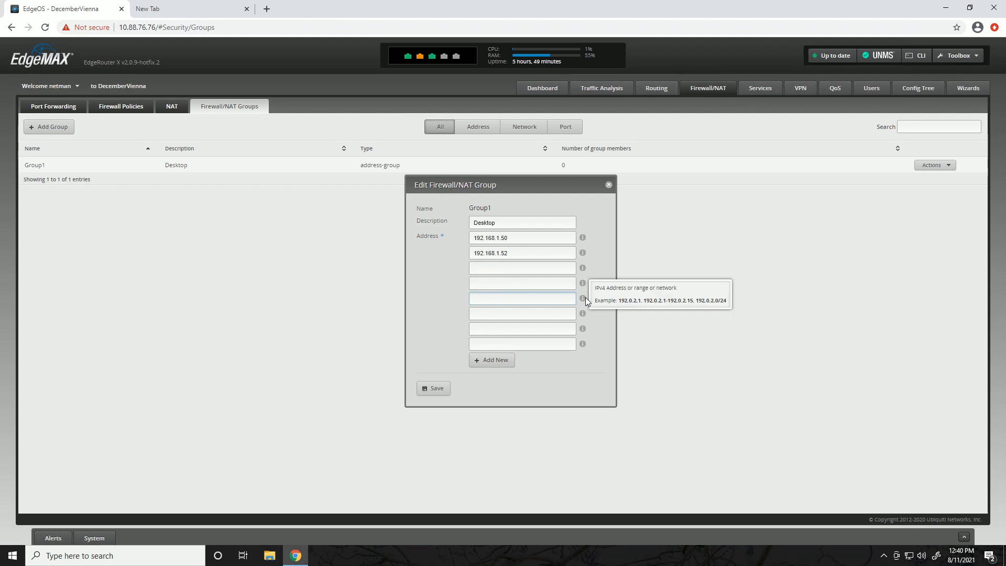
pyautogui.click(433, 388)
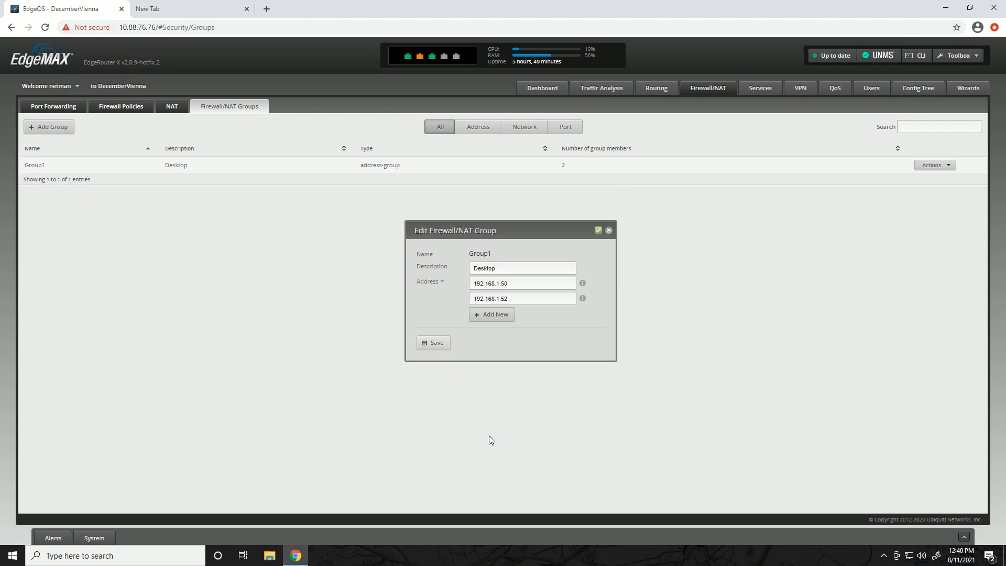
# Step: Create a Firewall/NAT port group named Port1
pyautogui.doubleClick(564, 165)
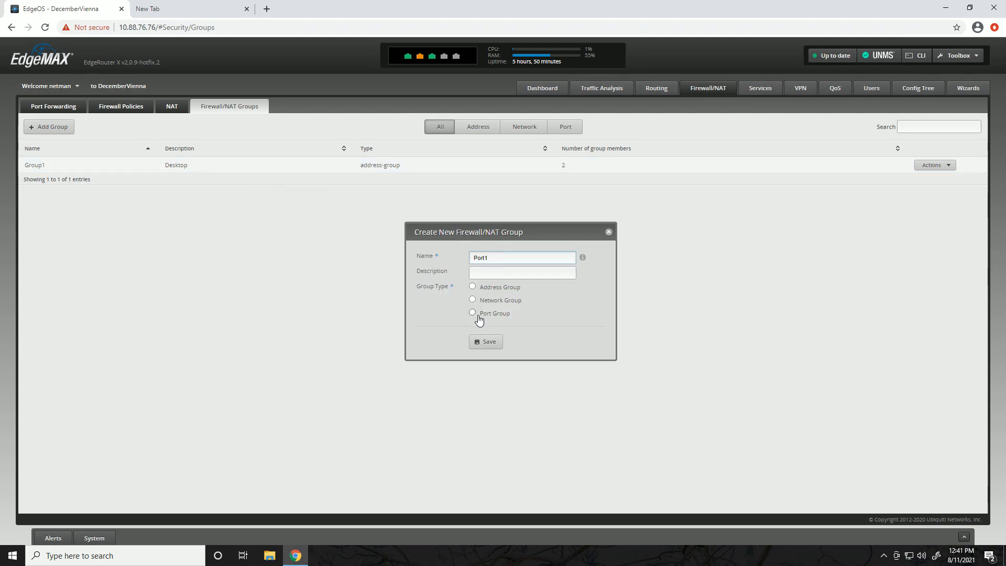
pyautogui.click(472, 312)
pyautogui.click(485, 341)
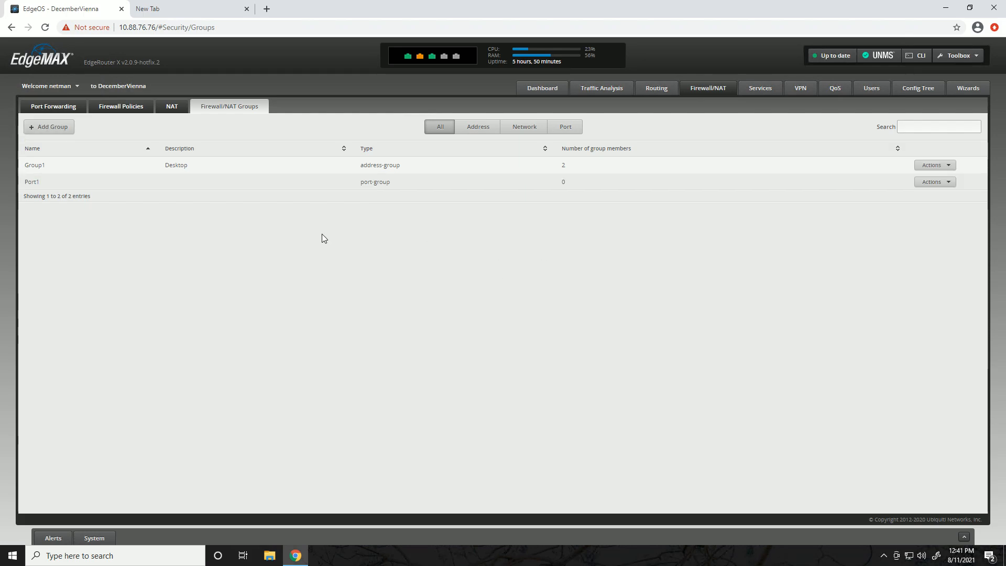
# Step: Open the configuration of Port1, check the accepted port formats, try adding extra blank port rows, and close it without saving
pyautogui.moveTo(360, 188); pyautogui.dragTo(410, 188)
pyautogui.click(949, 184)
pyautogui.click(930, 194)
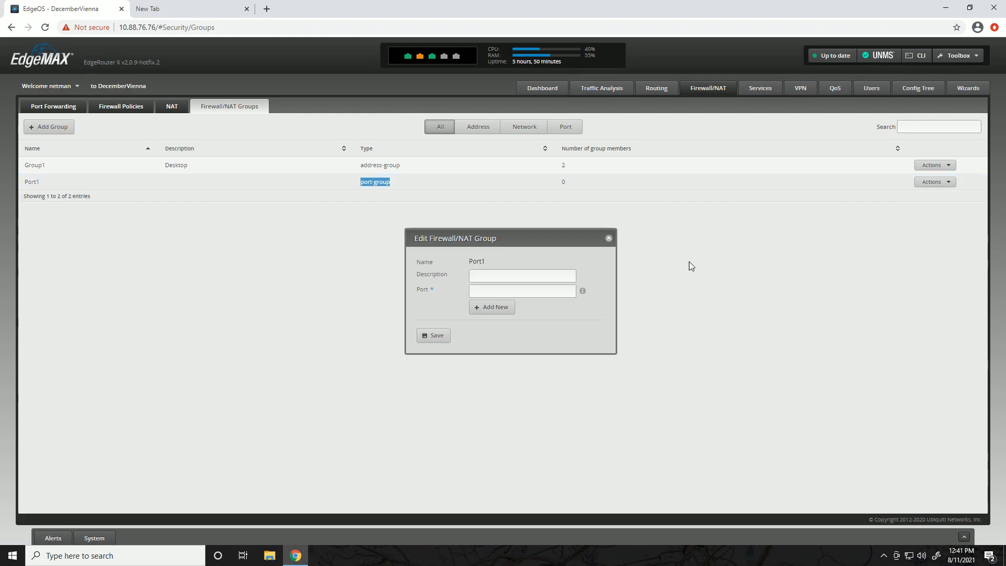
pyautogui.click(523, 292)
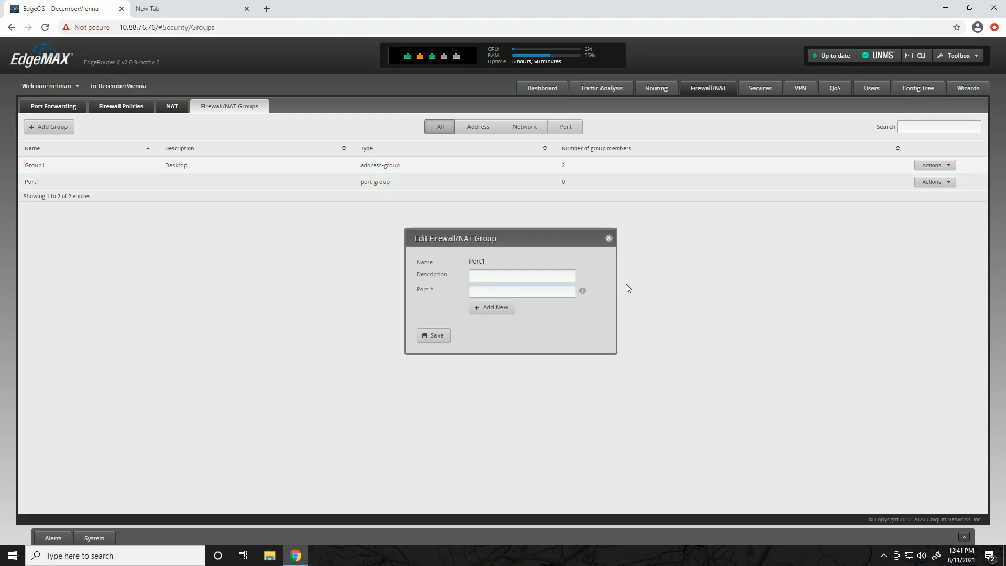
pyautogui.moveTo(583, 295)
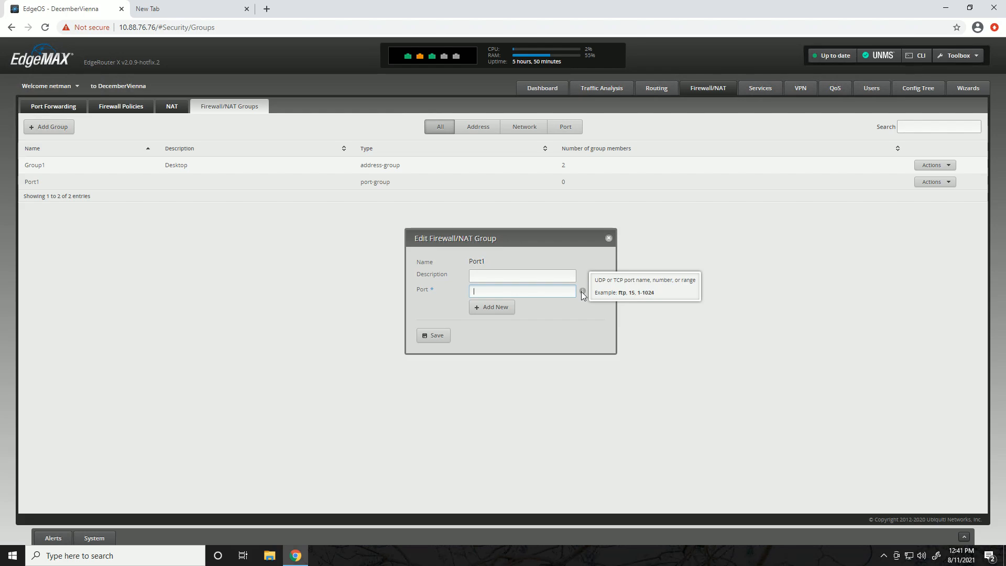
pyautogui.click(495, 309)
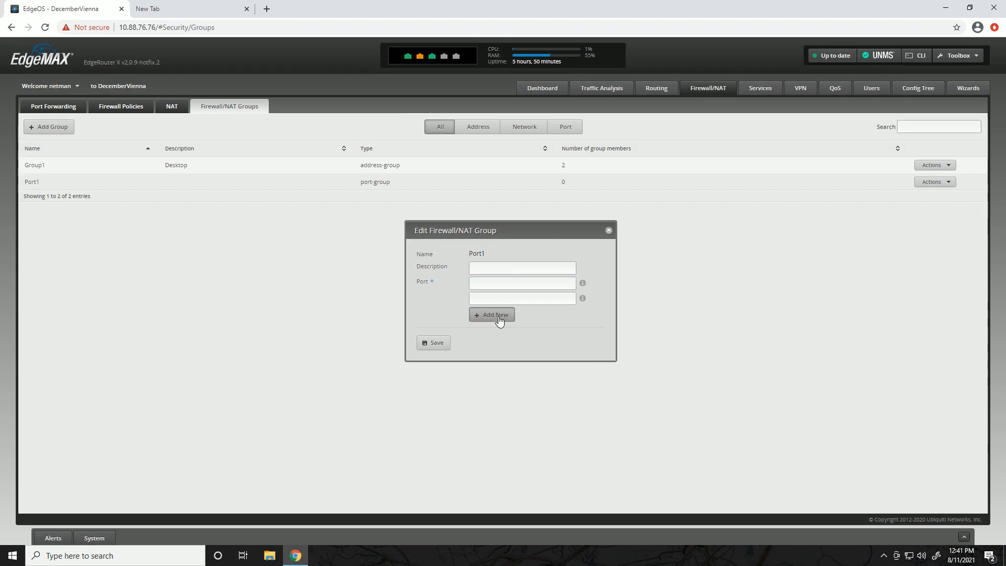
pyautogui.doubleClick(499, 320)
pyautogui.click(492, 331)
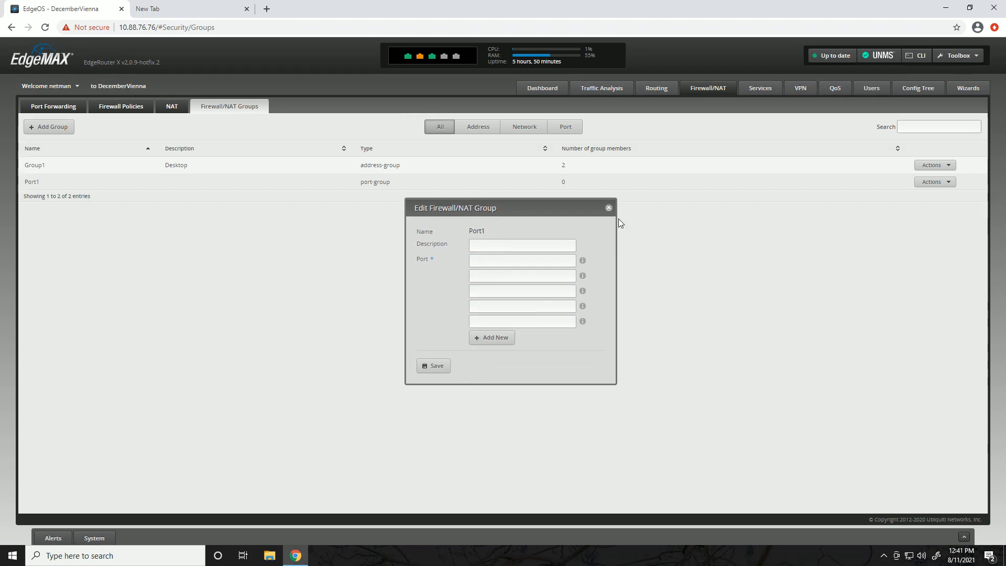
pyautogui.click(609, 208)
# Step: Create a Firewall/NAT network group named Network1
pyautogui.click(48, 127)
pyautogui.click(472, 299)
pyautogui.click(554, 251)
pyautogui.write('n')
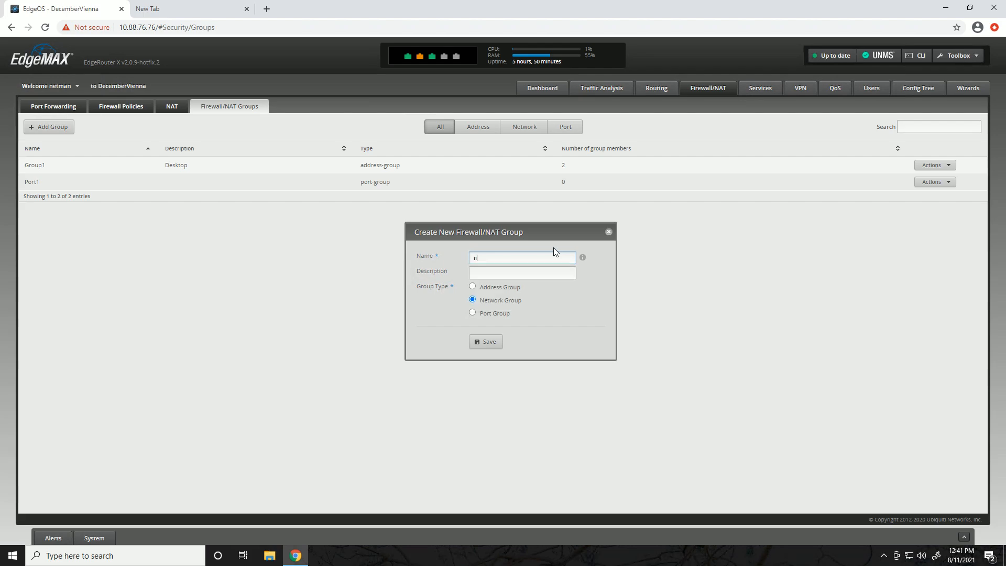
pyautogui.write('etwork1')
pyautogui.click(476, 343)
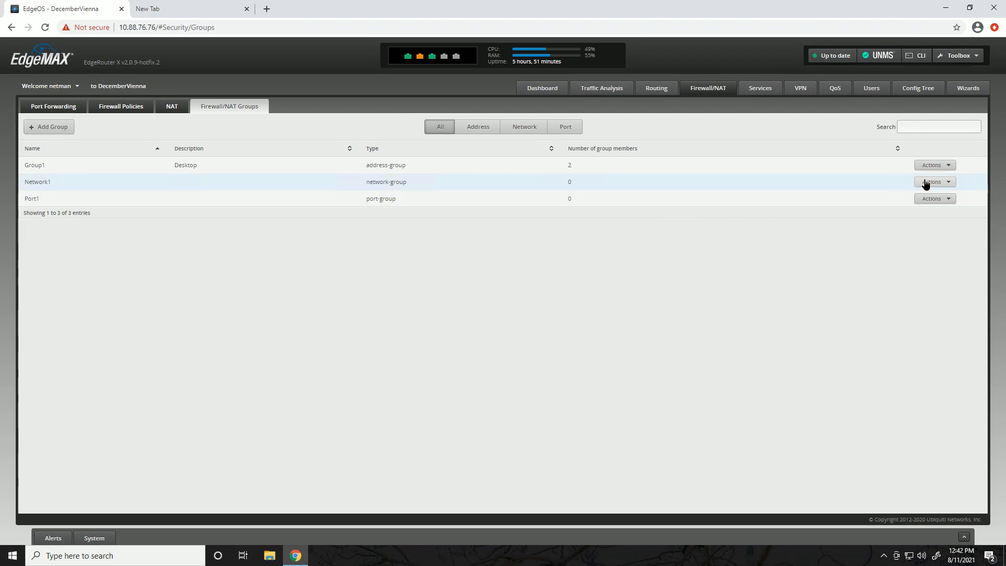
# Step: Open the configuration of Network1, check the accepted network format, and close it without saving
pyautogui.click(926, 182)
pyautogui.click(930, 209)
pyautogui.moveTo(582, 291)
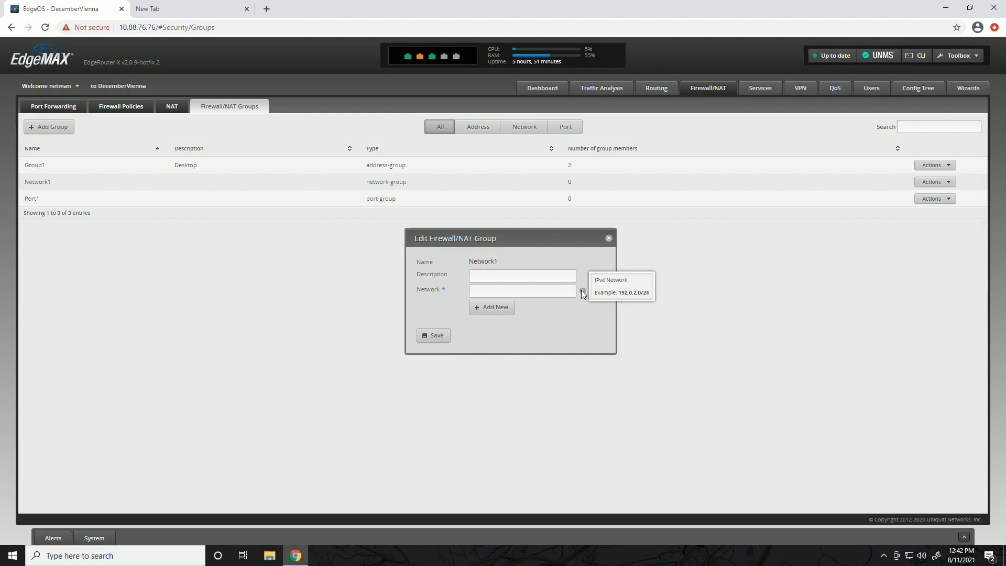
pyautogui.click(608, 240)
# Step: Start a new rule in the WAN_IN firewall ruleset with the action Accept
pyautogui.click(129, 108)
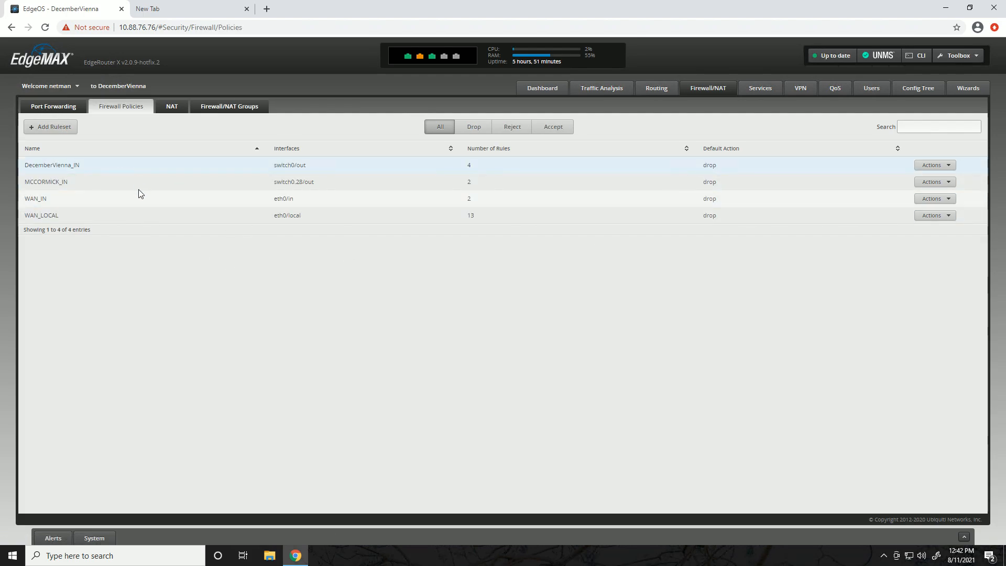
pyautogui.click(936, 198)
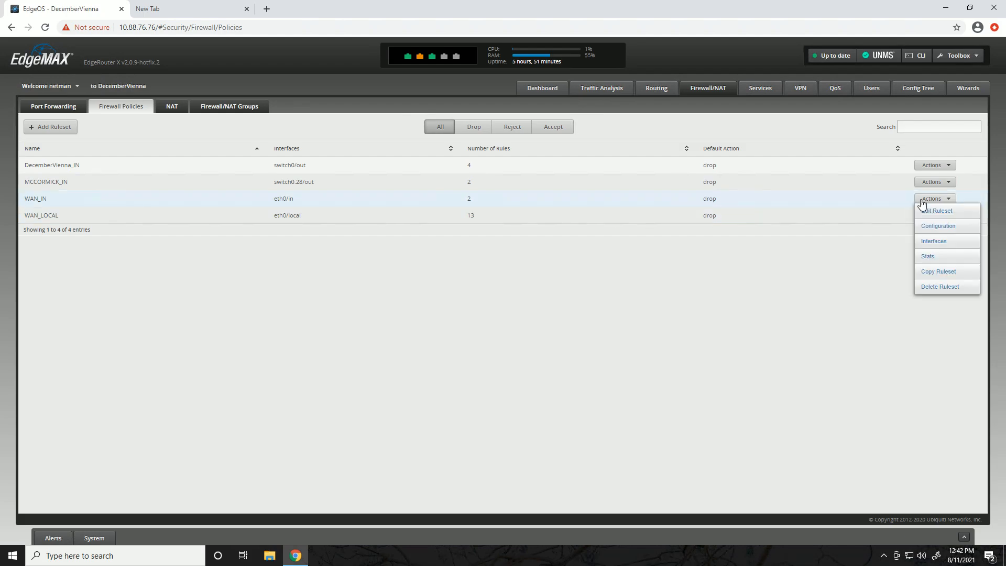
pyautogui.click(925, 210)
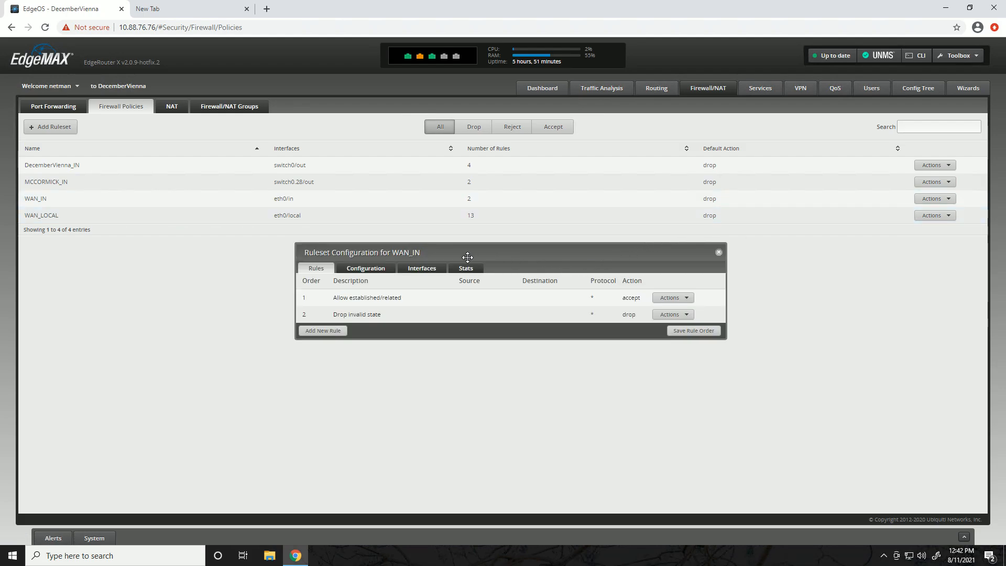
pyautogui.click(343, 335)
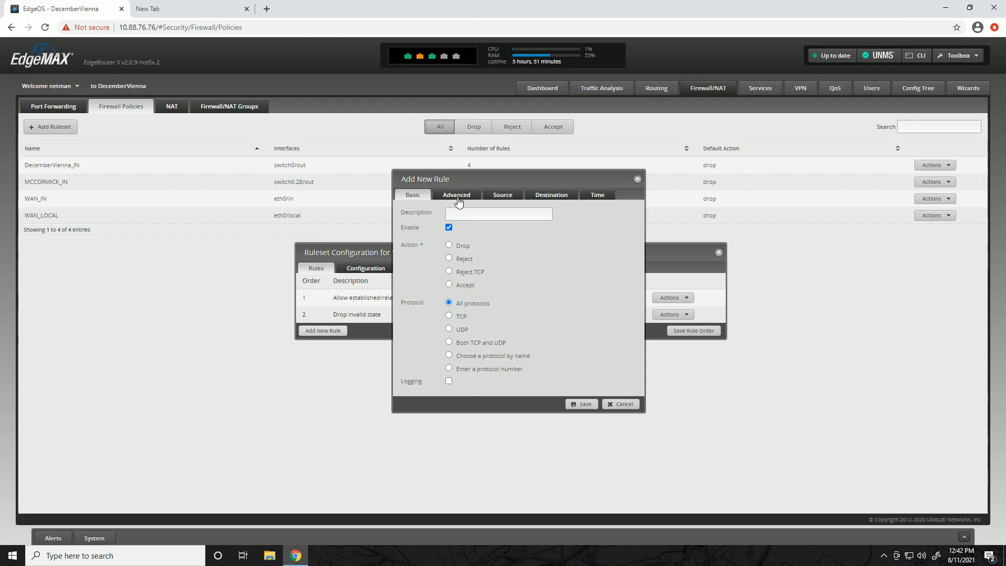
pyautogui.click(469, 286)
# Step: Set the new rule's destination to address group Desktop and port group Port1, and save the rule
pyautogui.click(550, 195)
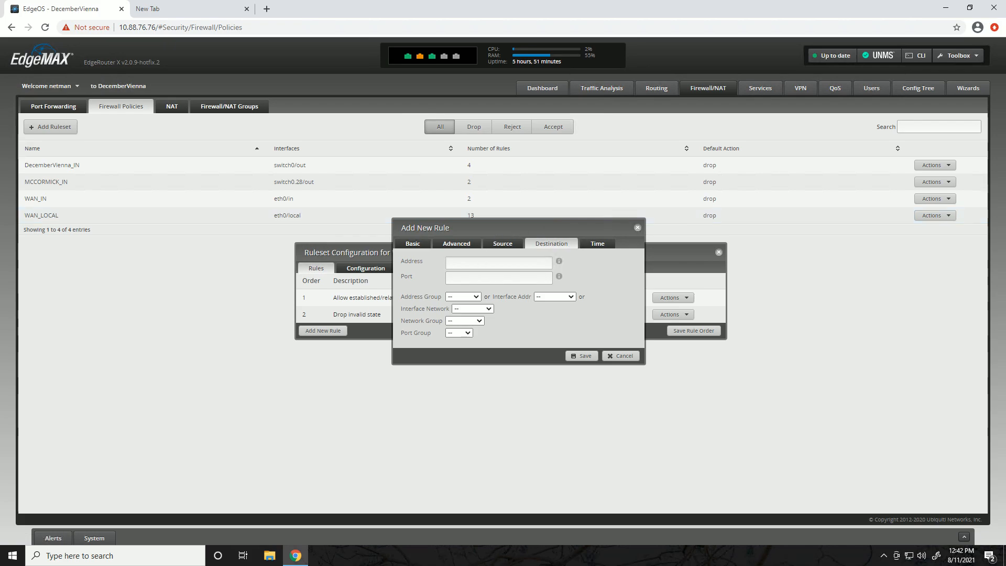
pyautogui.click(461, 278)
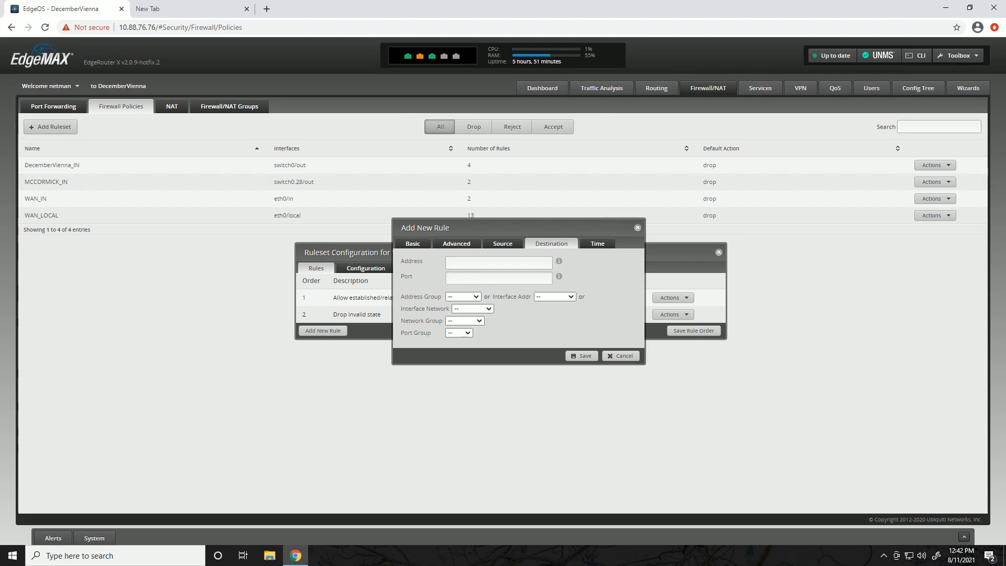
pyautogui.click(475, 300)
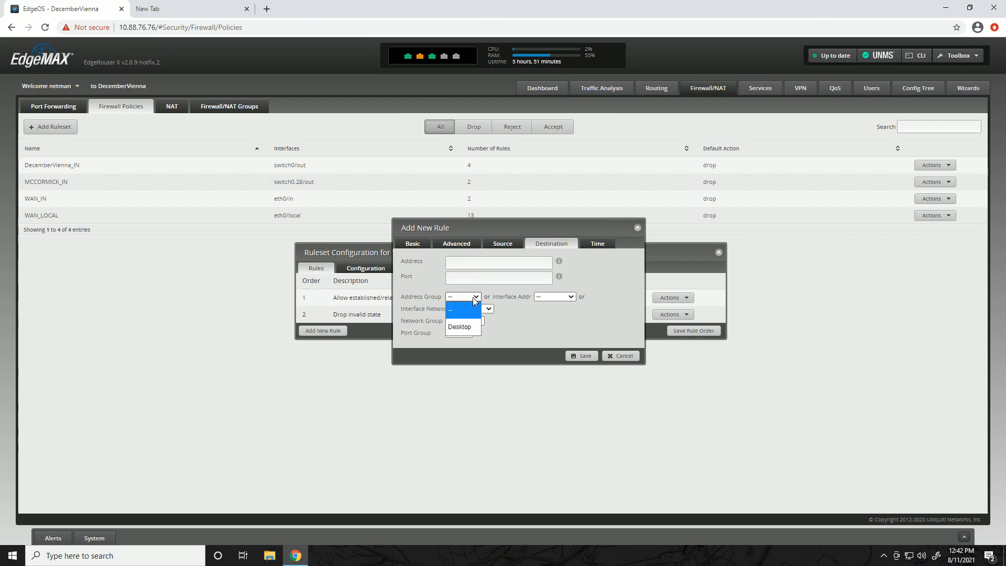
pyautogui.click(467, 329)
pyautogui.click(466, 331)
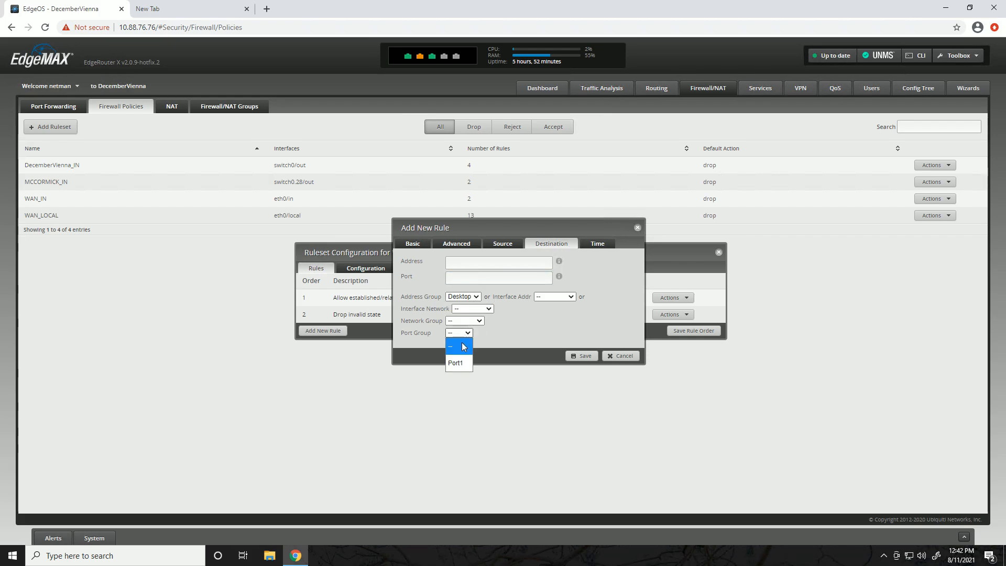
pyautogui.click(463, 355)
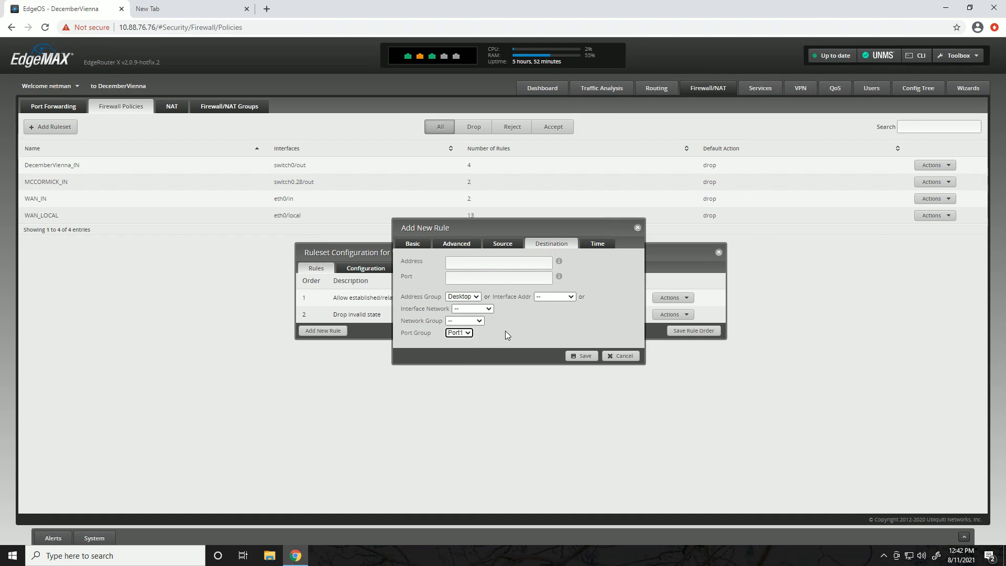
pyautogui.click(579, 357)
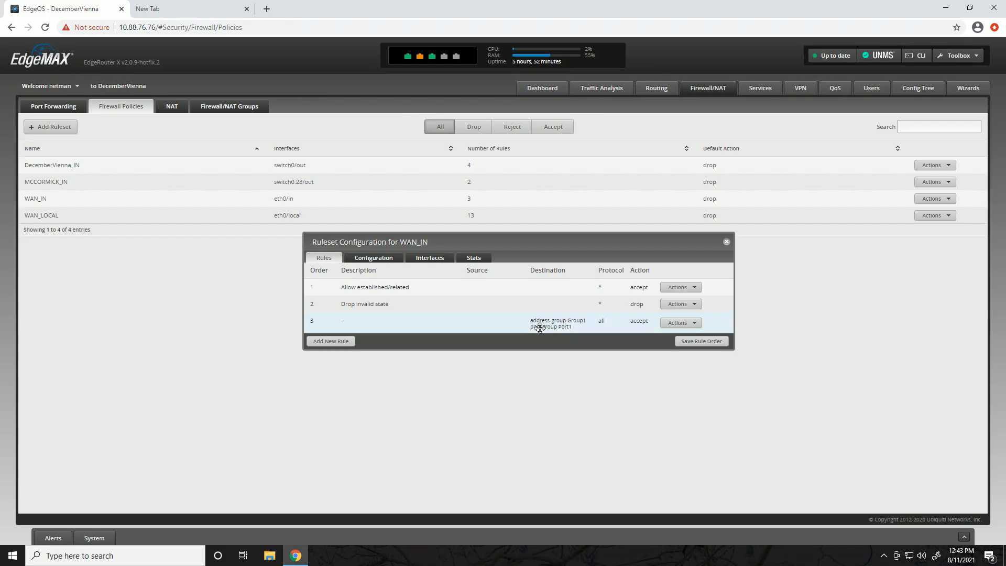
# Step: Delete rule 3 from the WAN_IN ruleset and close the ruleset configuration
pyautogui.click(680, 322)
pyautogui.click(699, 430)
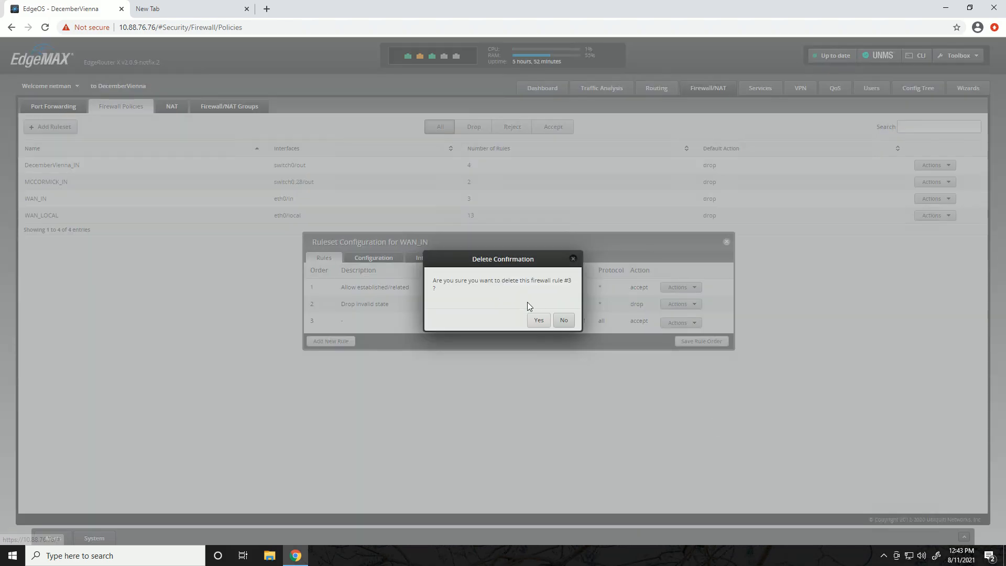
pyautogui.click(538, 318)
pyautogui.click(719, 253)
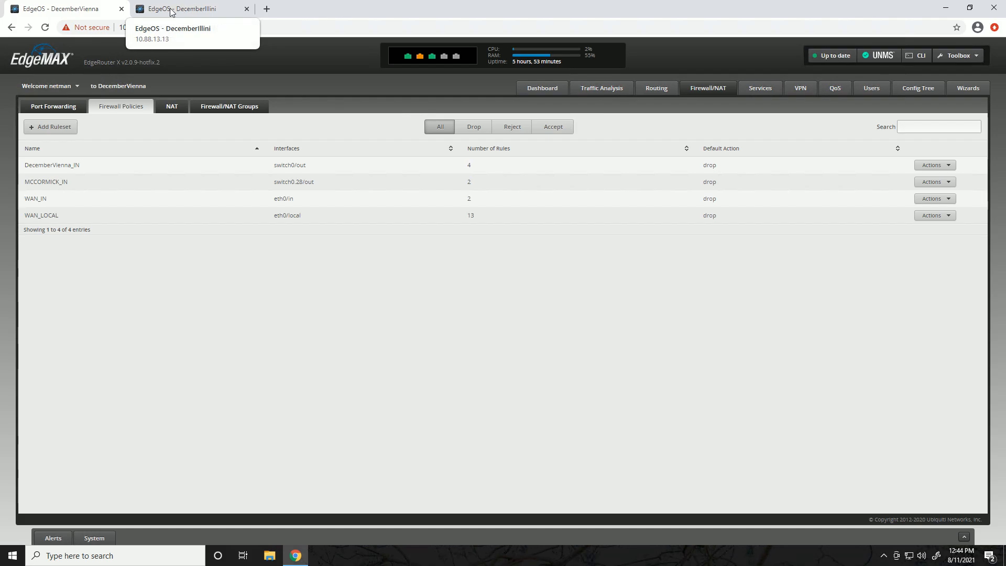
# Step: Switch to the DecemberIllini router and examine the addresses in its DNS_Servers Firewall/NAT group
pyautogui.click(186, 9)
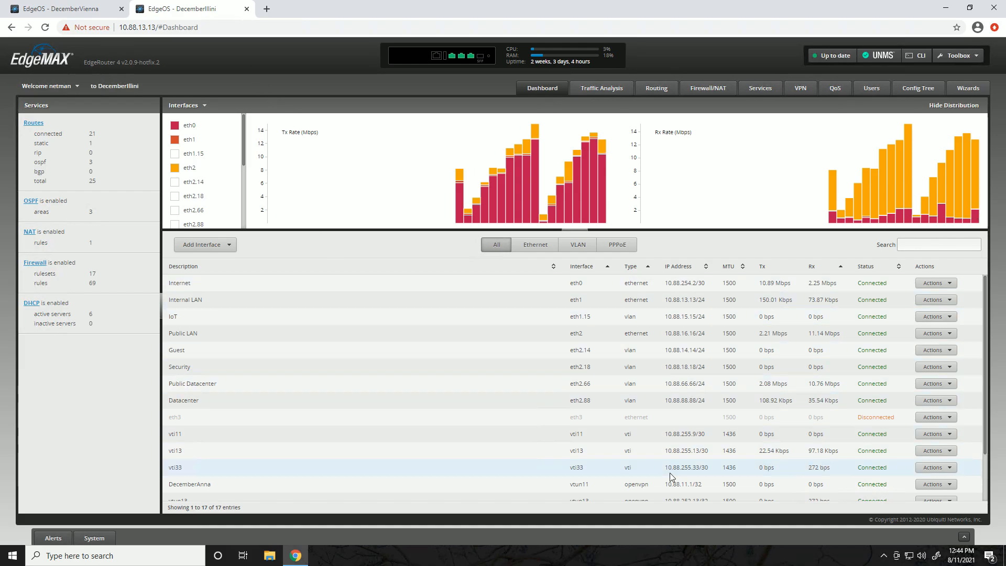
pyautogui.hotkey('alt', 'Left')
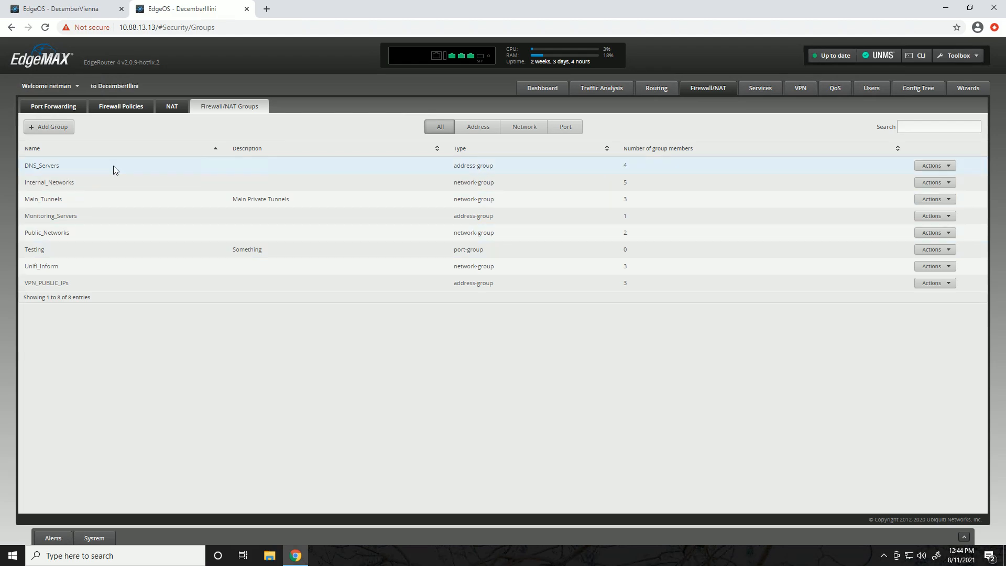
pyautogui.click(931, 166)
pyautogui.click(928, 184)
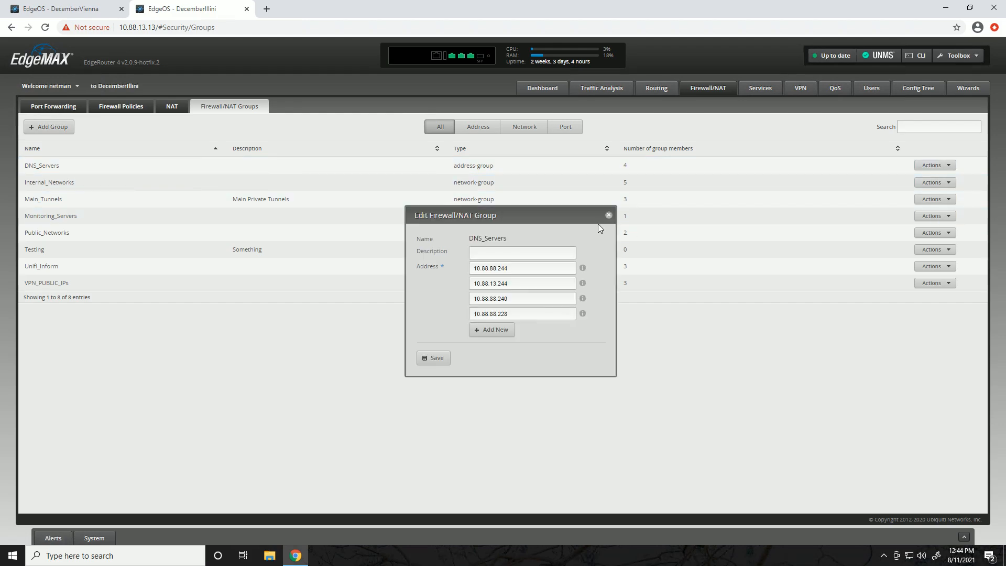
pyautogui.click(608, 216)
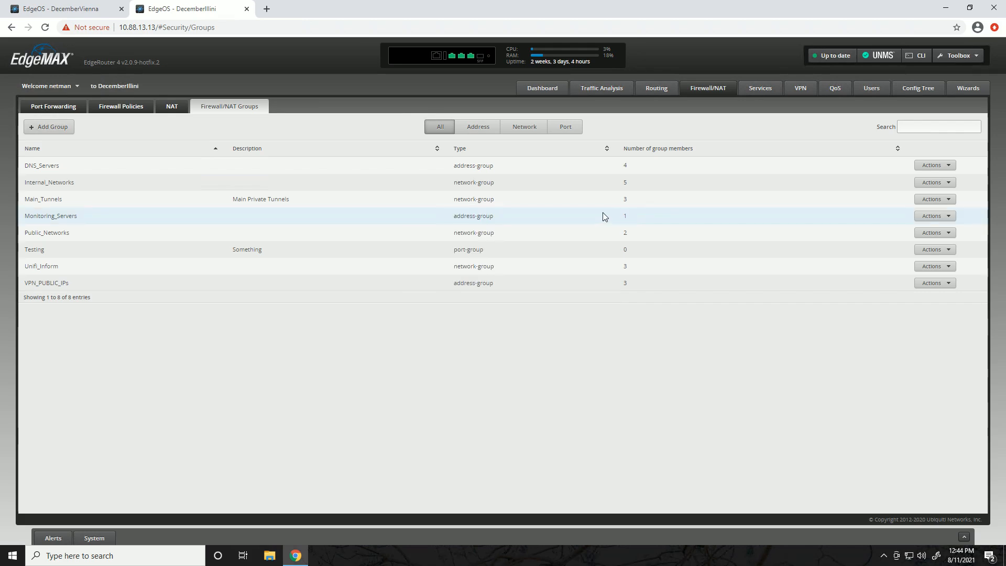
# Step: Examine the networks in the Internal_Networks group and the type and member count of the Testing group
pyautogui.click(932, 182)
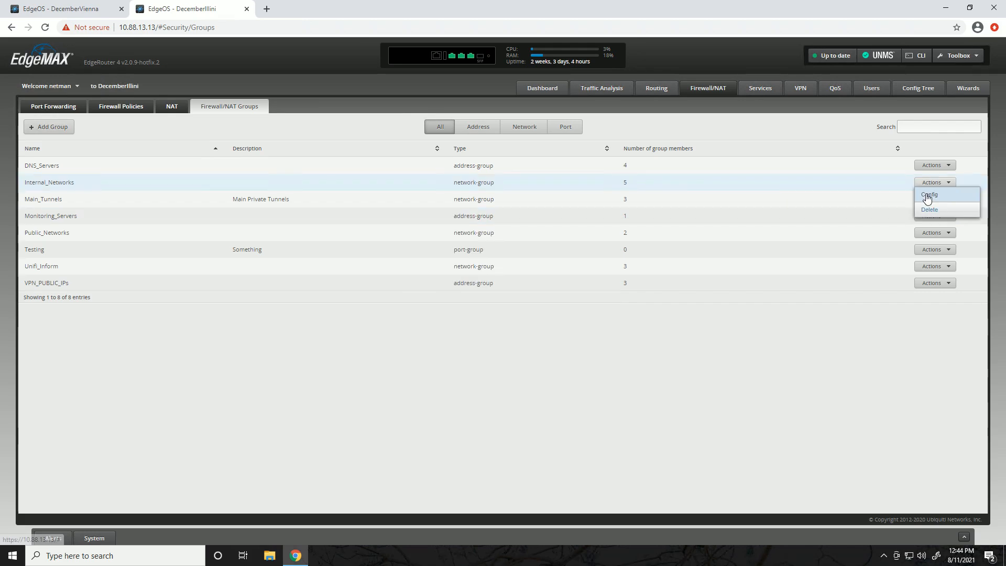
pyautogui.click(927, 196)
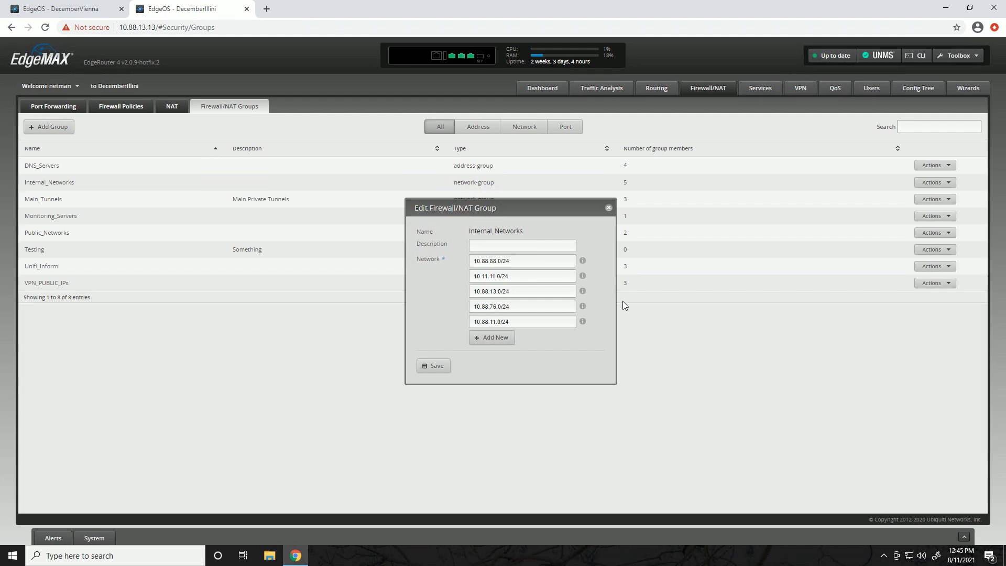
pyautogui.click(609, 209)
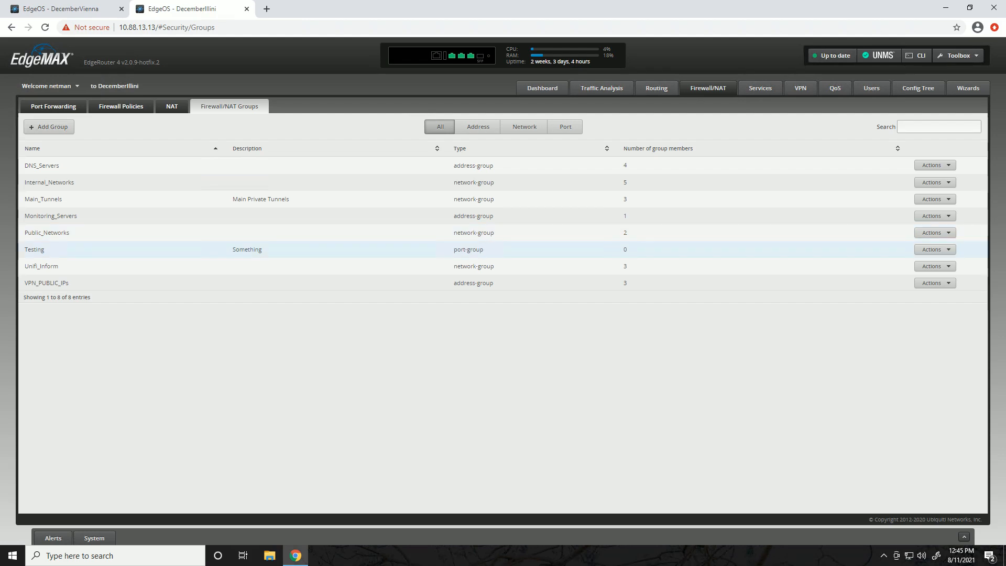
pyautogui.moveTo(449, 252); pyautogui.dragTo(551, 259)
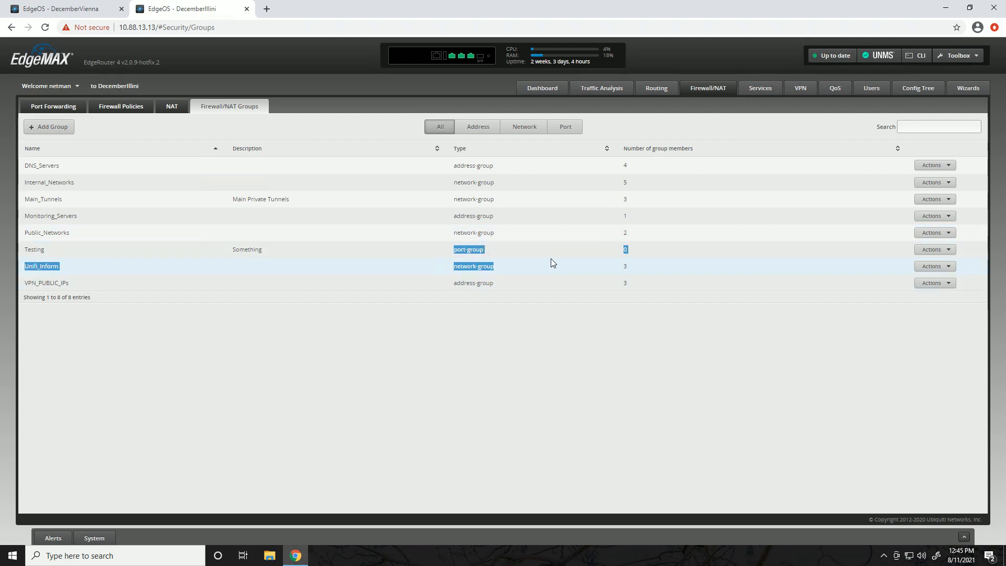
pyautogui.click(506, 250)
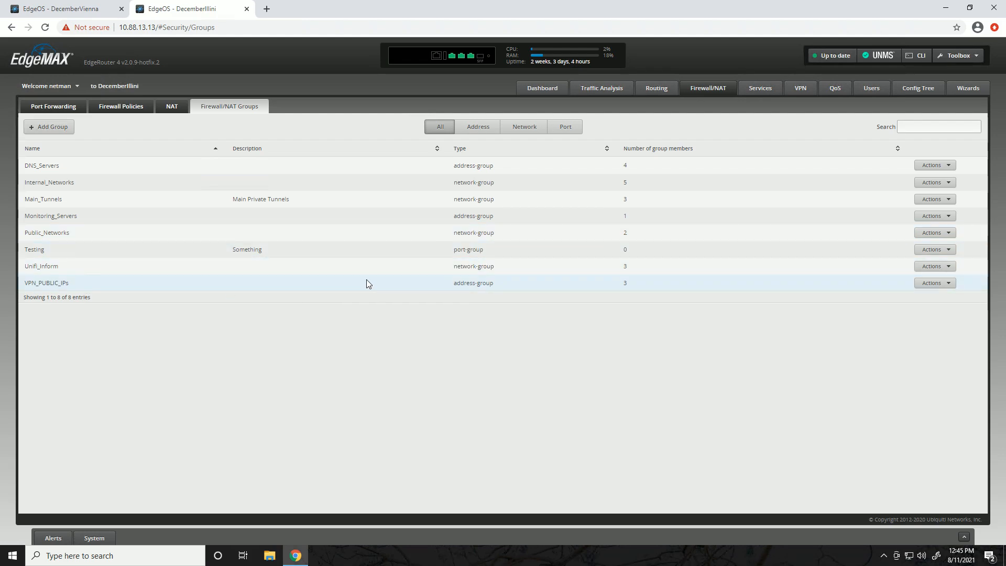
# Step: Examine how the rules of the DECEMBER_IN firewall ruleset use groups as source and destination, and close the ruleset
pyautogui.click(116, 110)
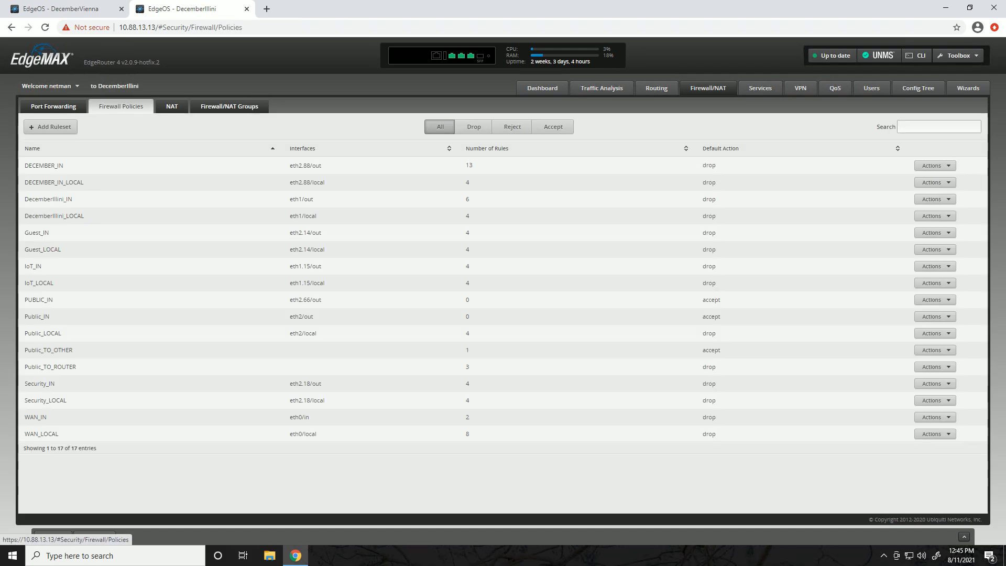
pyautogui.click(936, 165)
pyautogui.click(938, 176)
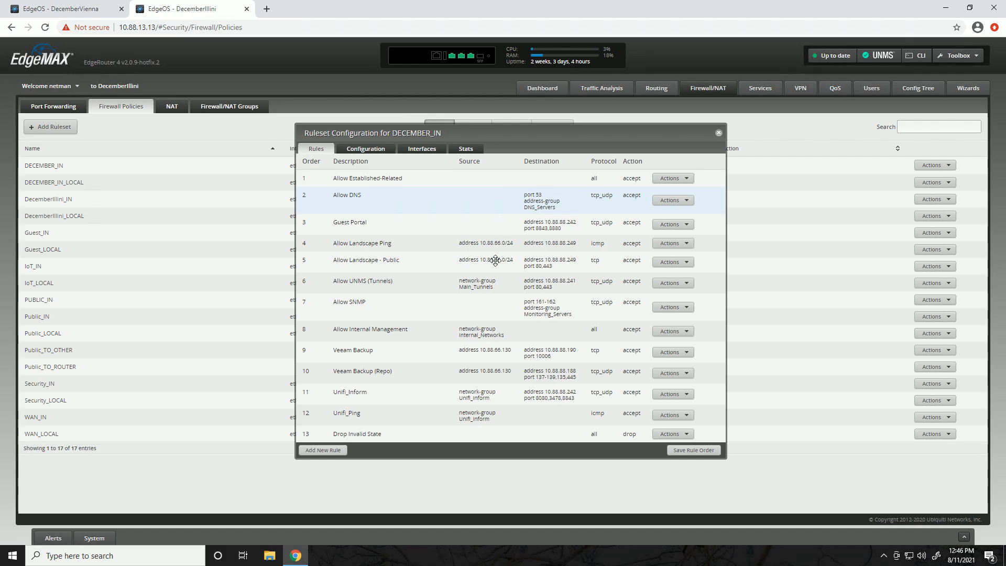
pyautogui.press('Escape')
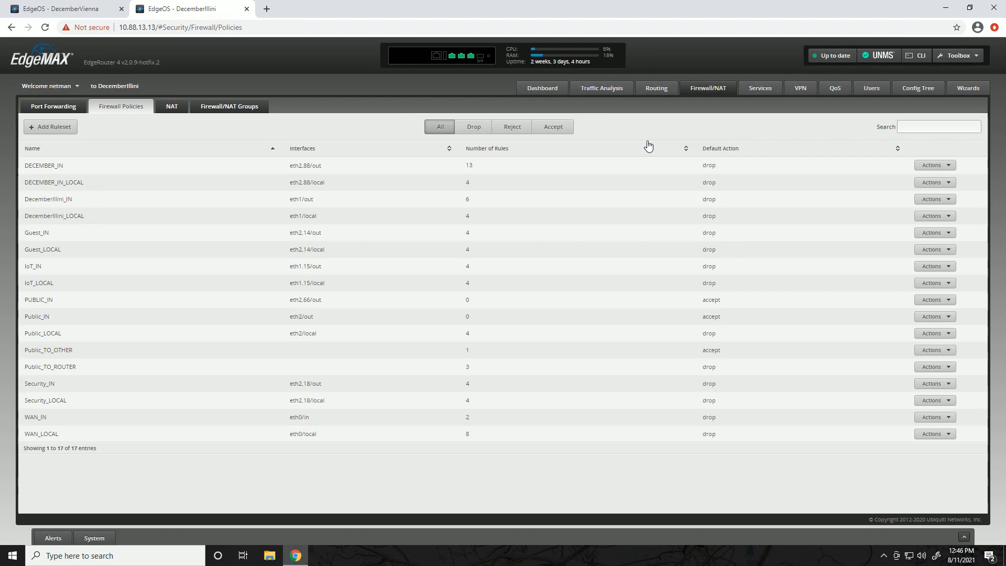